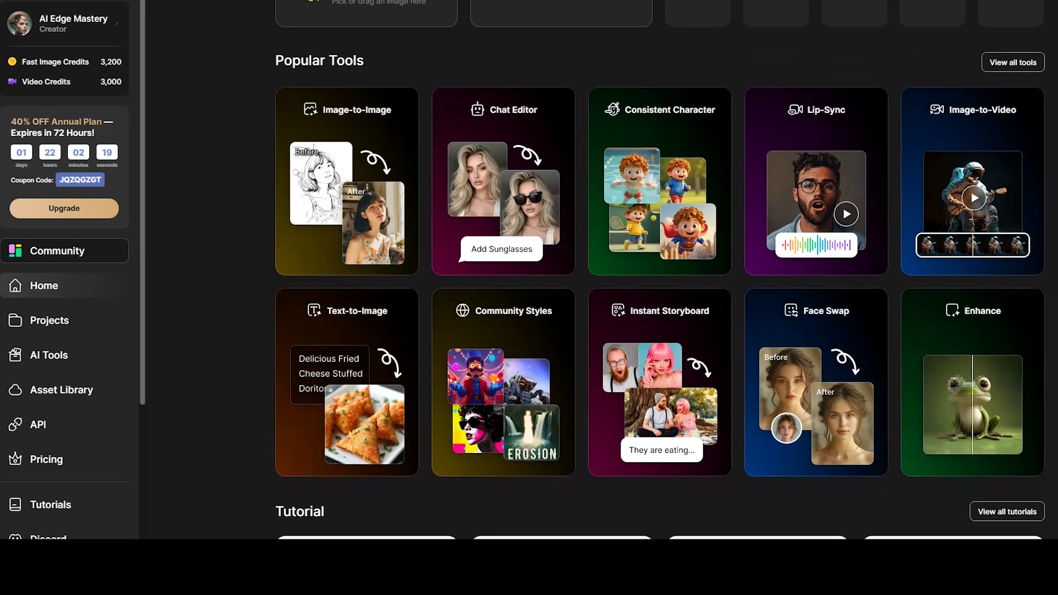
Look through the home page's popular tools, tutorials, design categories and style library.
scroll(660, 270, "down", 1)
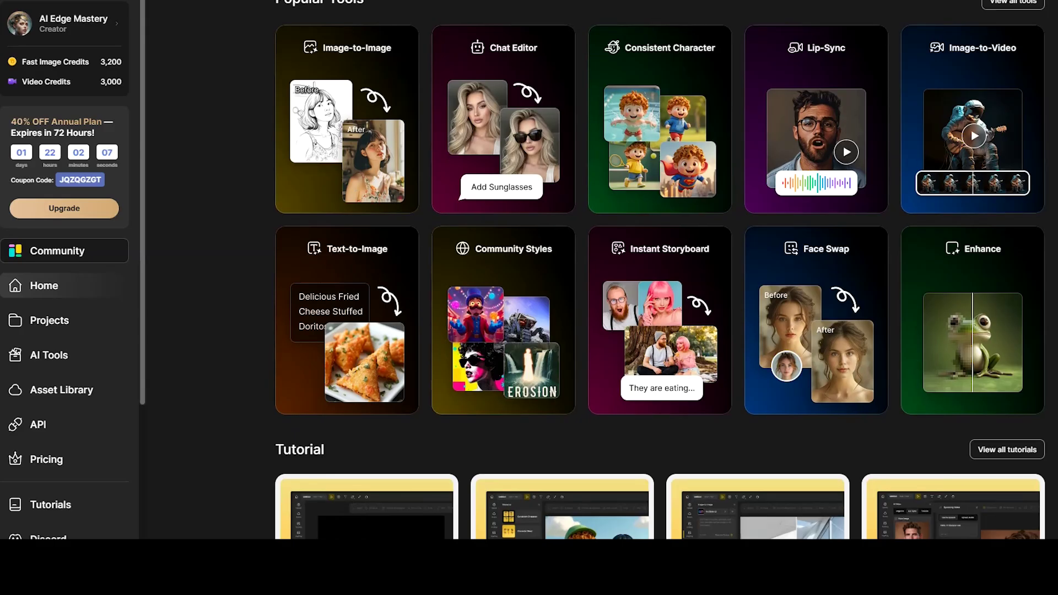
scroll(989, 158, "down", 6)
scroll(660, 270, "down", 8)
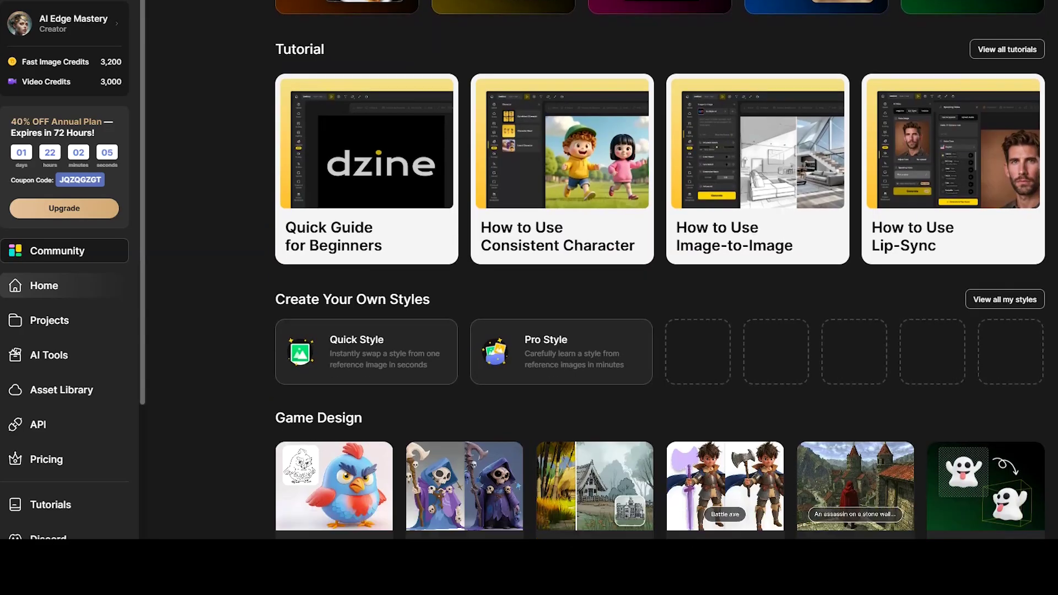
scroll(660, 270, "down", 10)
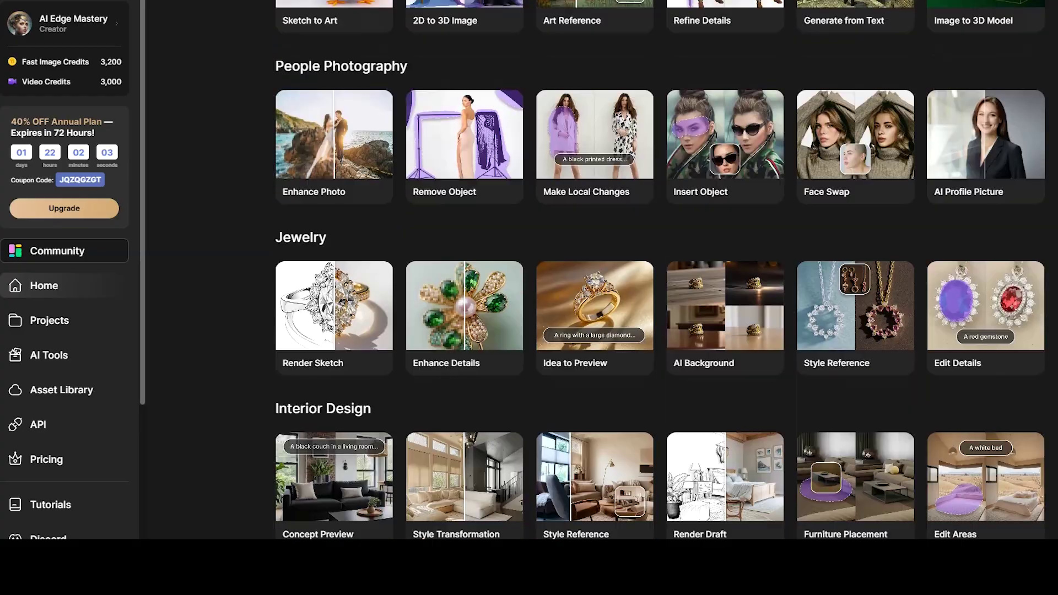
scroll(660, 270, "down", 6)
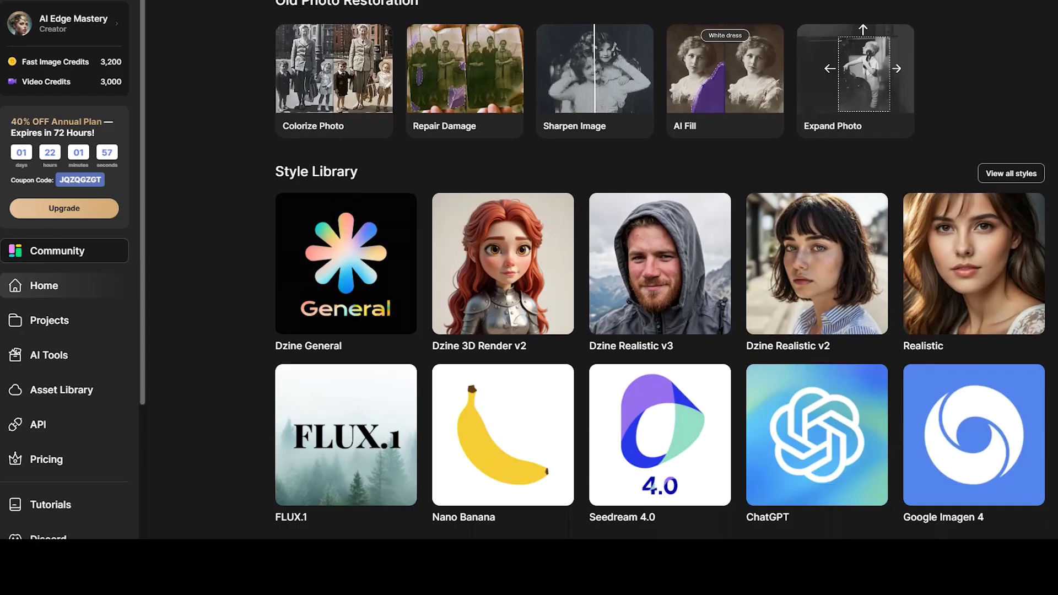
scroll(660, 270, "up", 20)
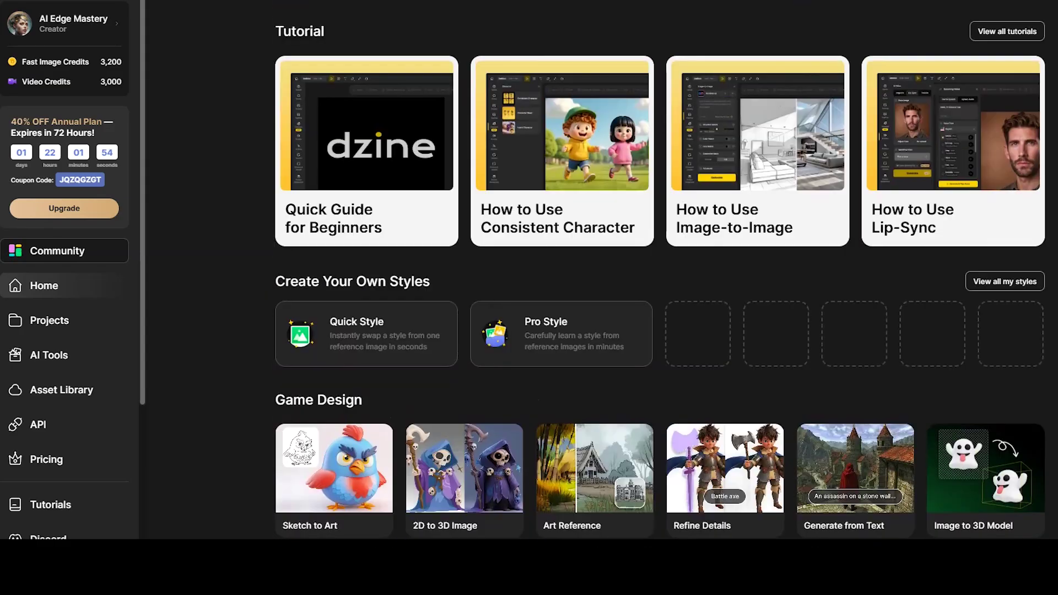
scroll(660, 270, "up", 5)
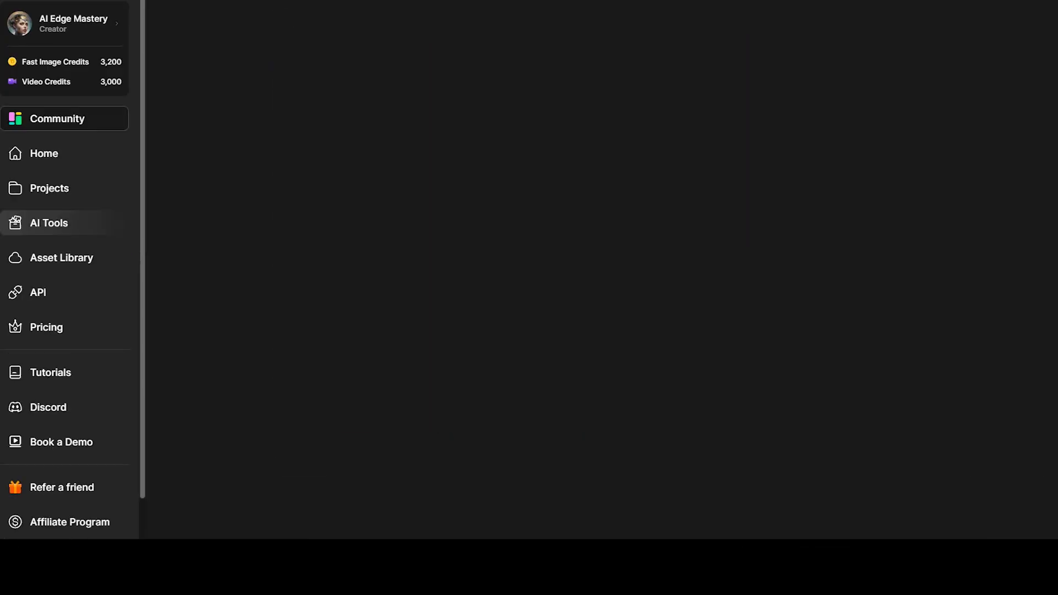
scroll(648, 270, "down", 9)
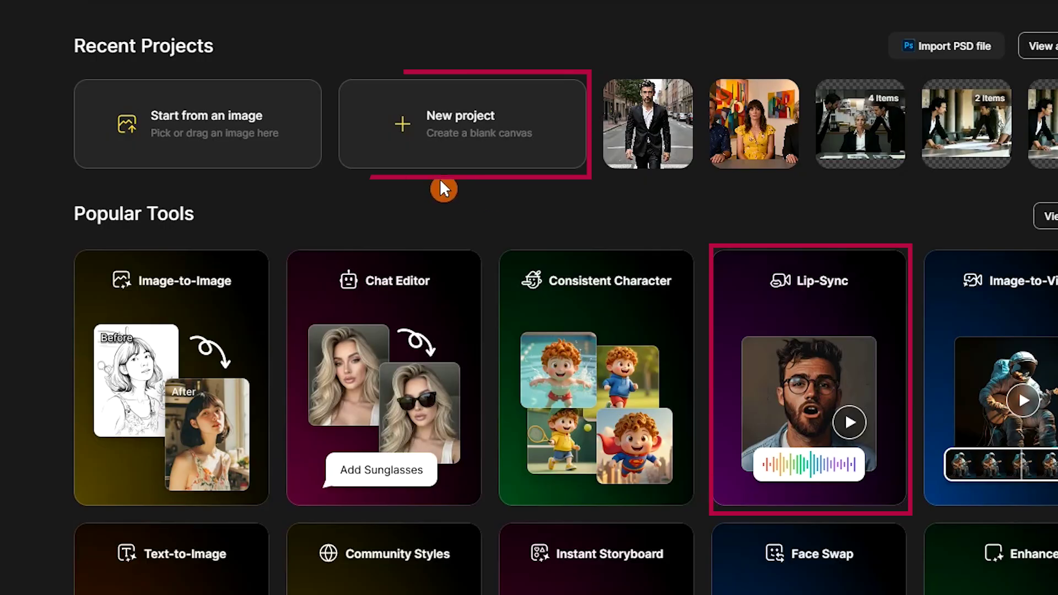
Create a blank project named "Multi Character Lipsync" with a 16:9 aspect ratio.
left_click(465, 131)
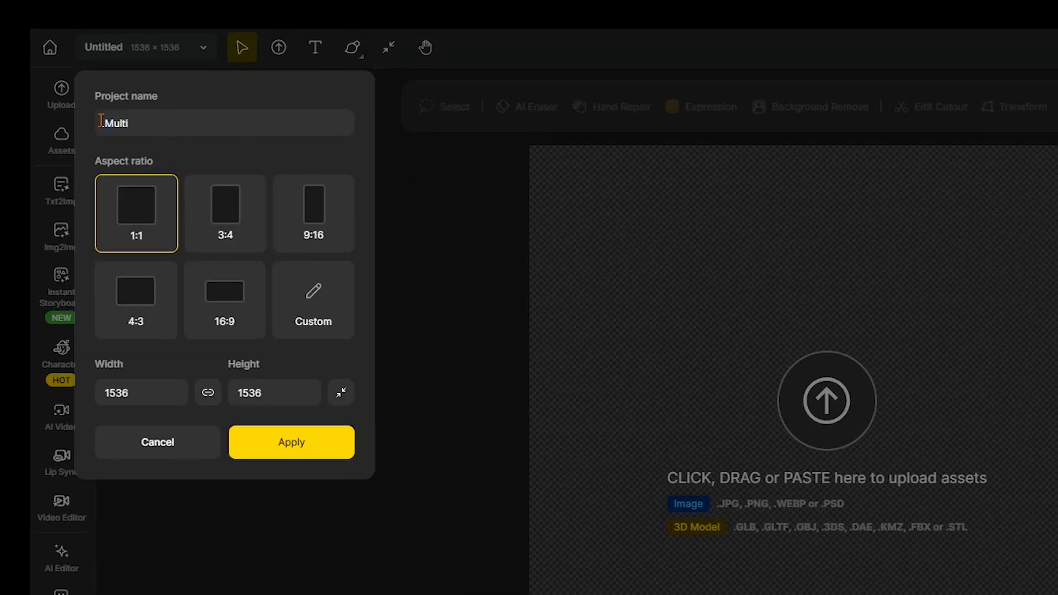
type("Multi Character Lipsync")
left_click(227, 309)
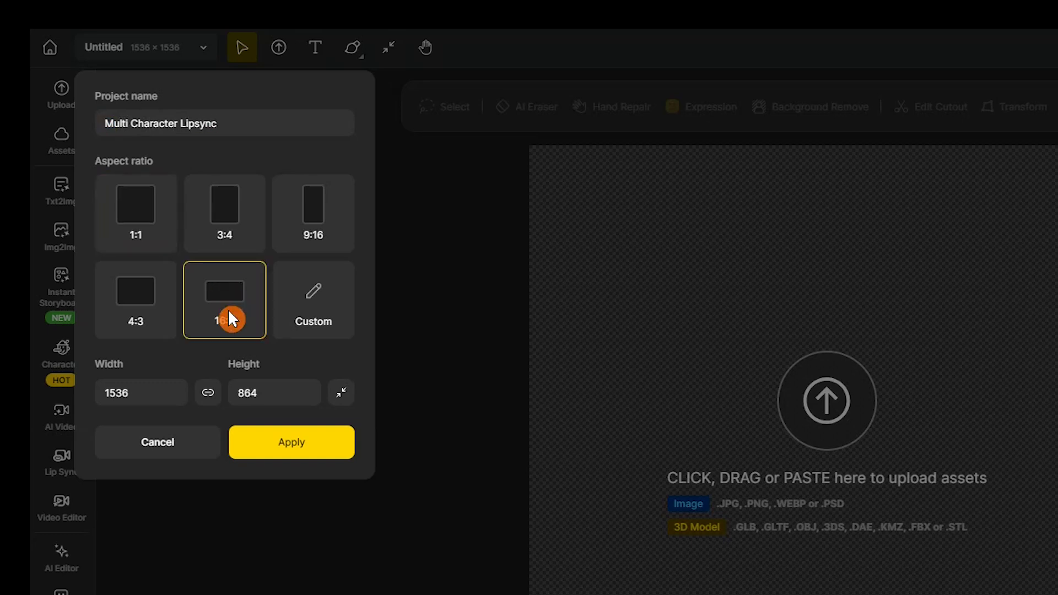
left_click(305, 439)
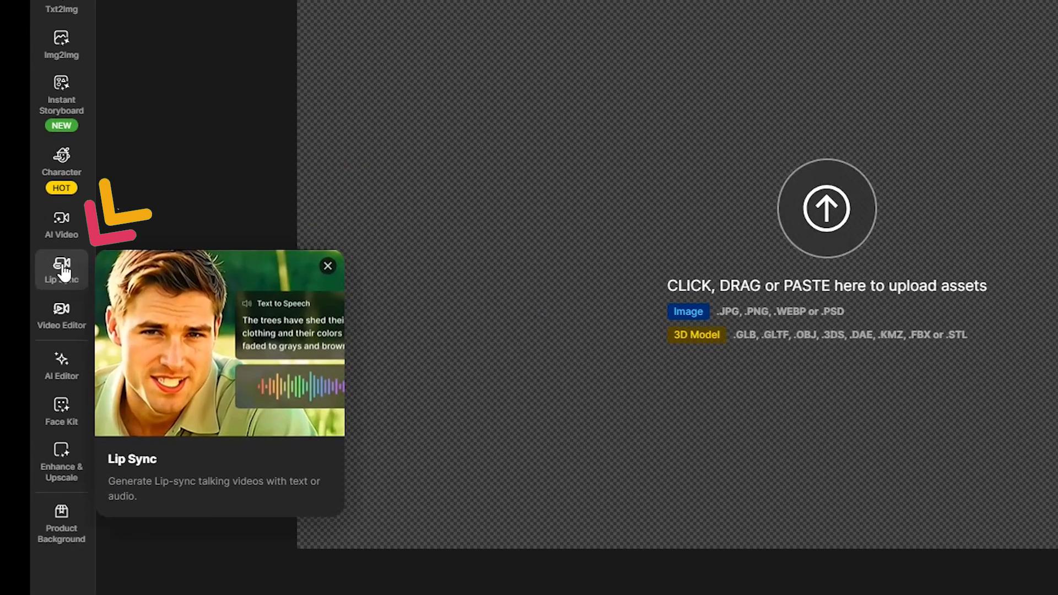
Start a Lip Sync and load the image of the king, queen and knight as the face image.
left_click(62, 460)
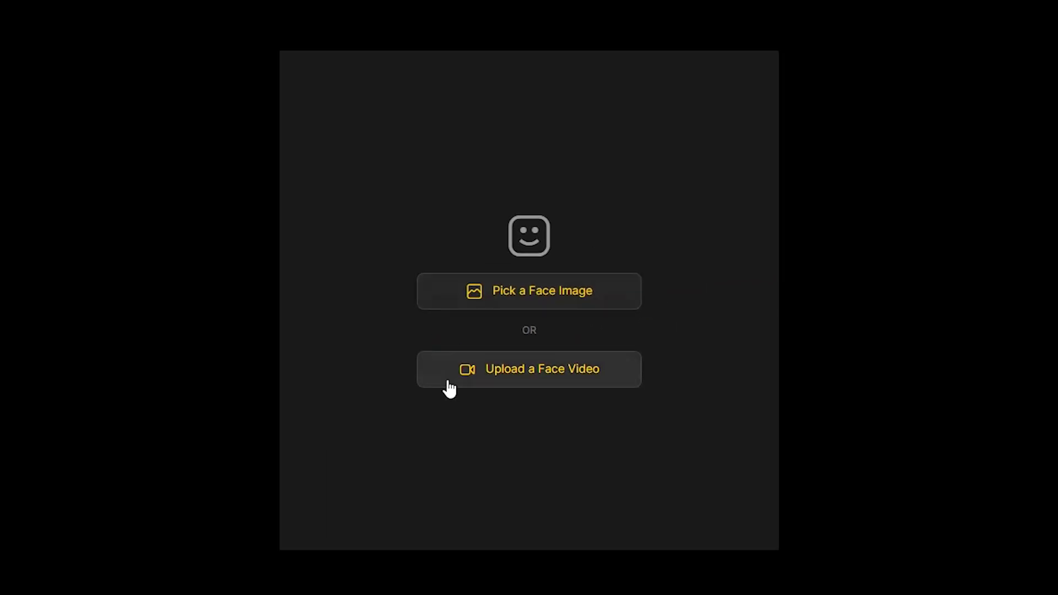
left_click(606, 288)
left_click(569, 364)
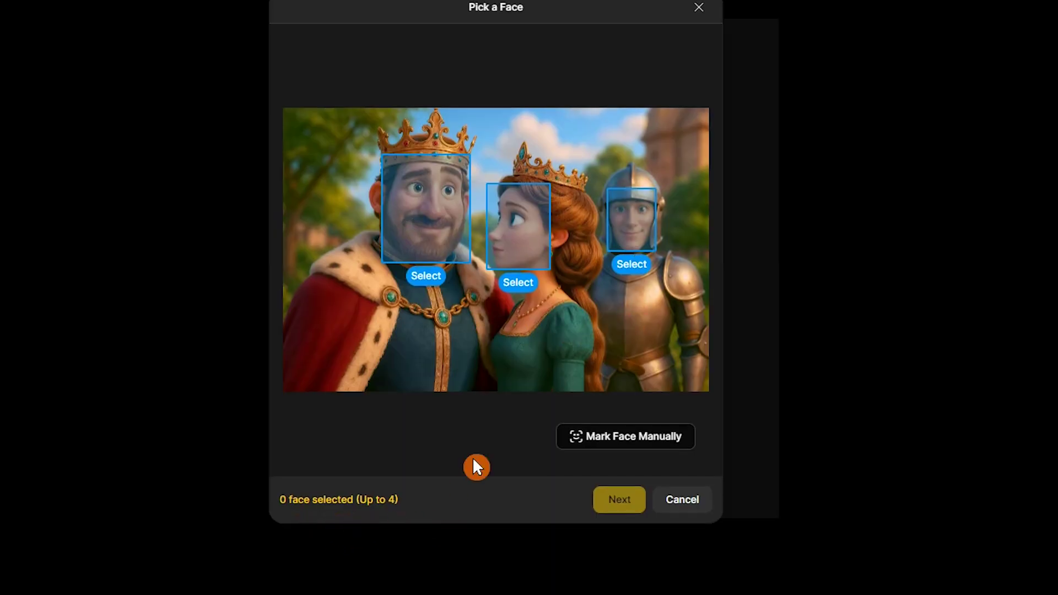
Select the detected faces of the king, the queen and the knight.
left_click(433, 278)
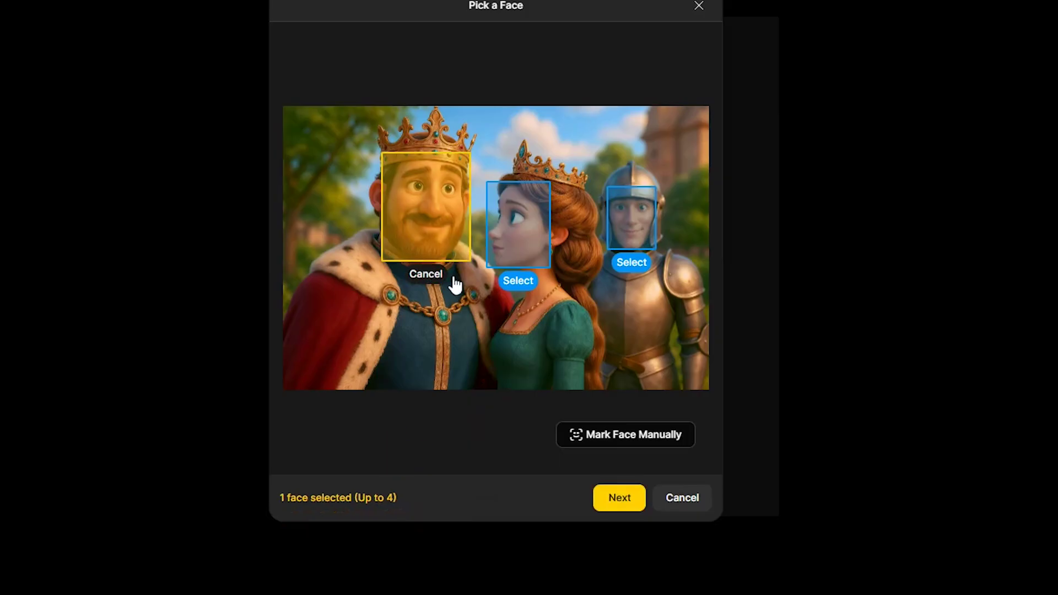
left_click(515, 292)
left_click(632, 281)
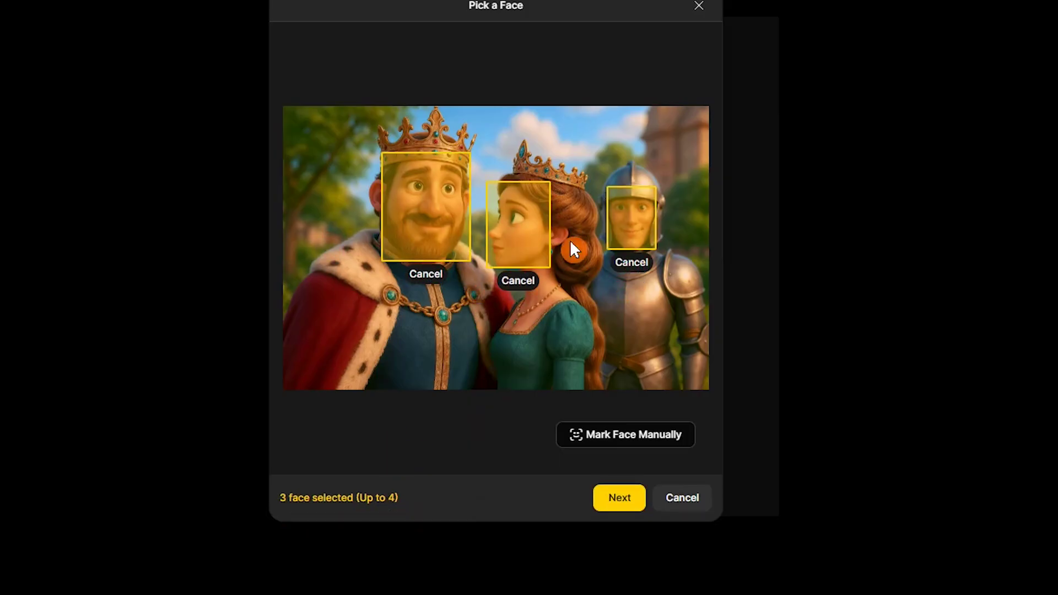
Mark the heads of the king, queen and knight manually with rectangles and accept the face selection.
left_click(601, 438)
left_click_drag(364, 126, 473, 269)
left_click_drag(479, 153, 594, 281)
left_click_drag(601, 153, 665, 272)
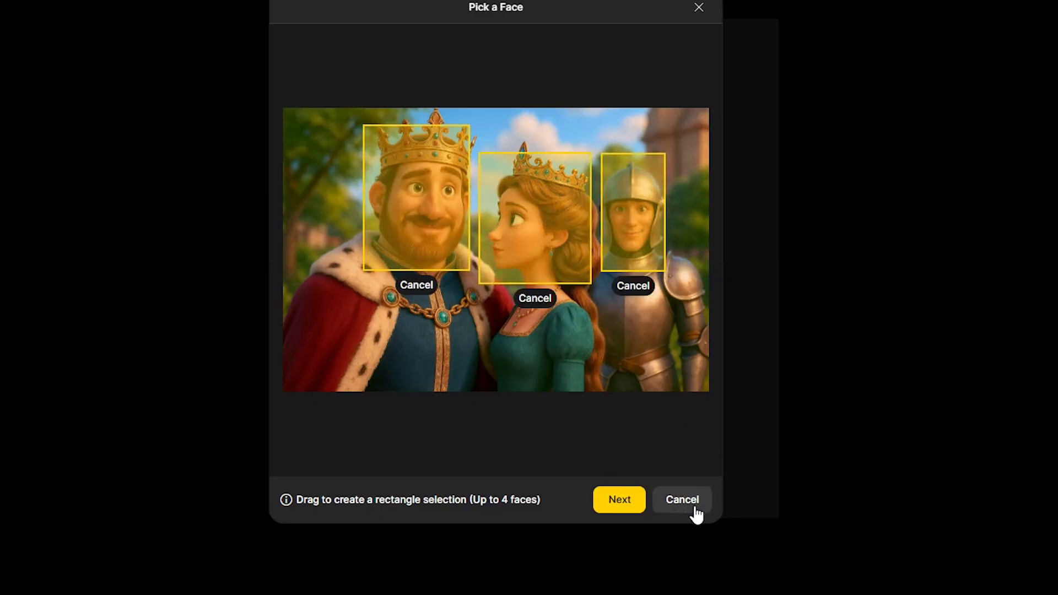
left_click(616, 504)
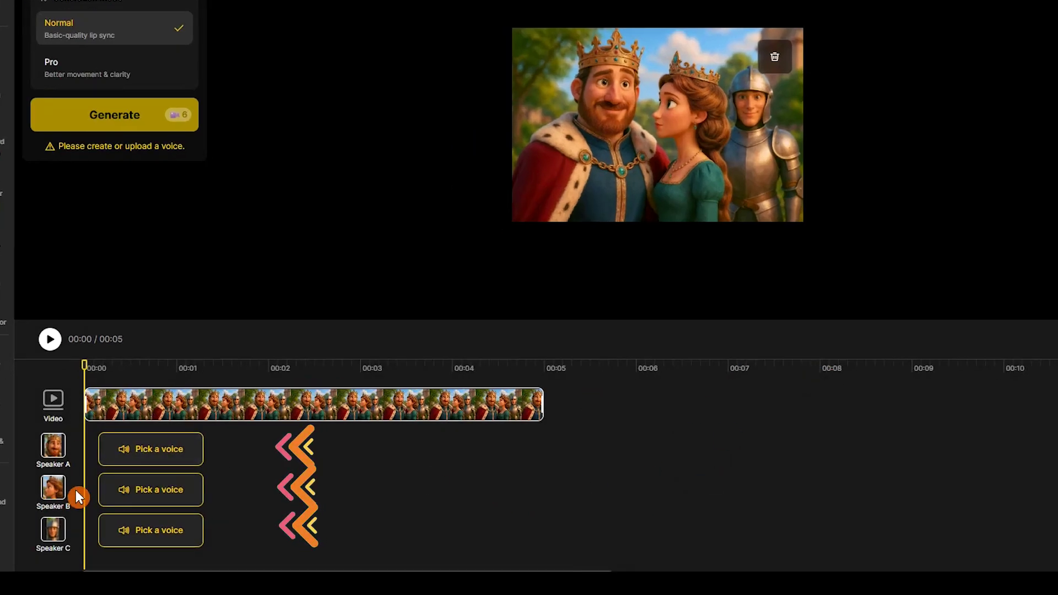
Open the speaking voice settings for Speaker A and look over the dialogue field and available languages.
left_click(172, 451)
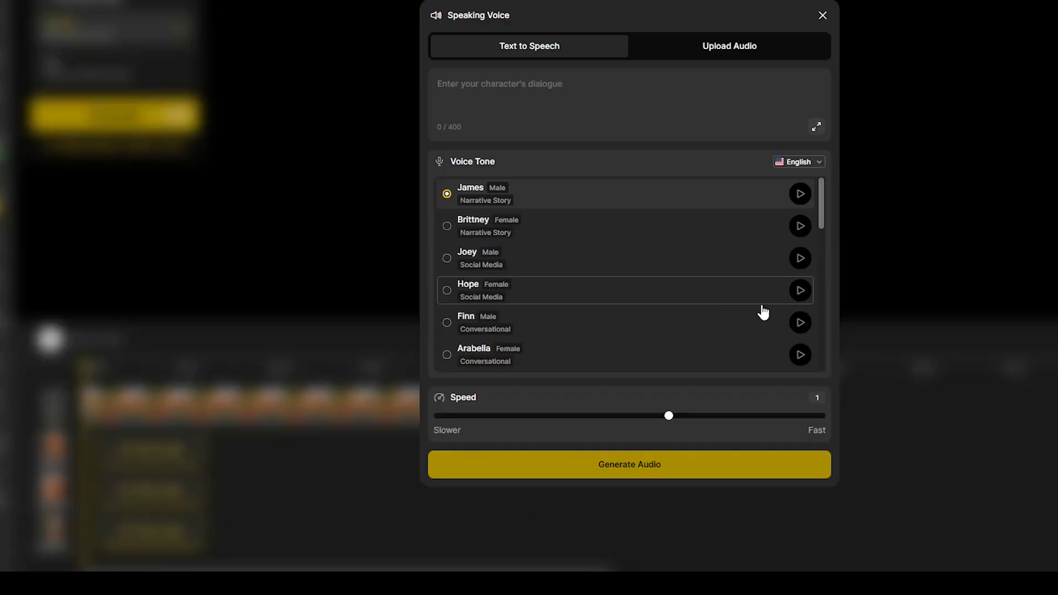
left_click(558, 81)
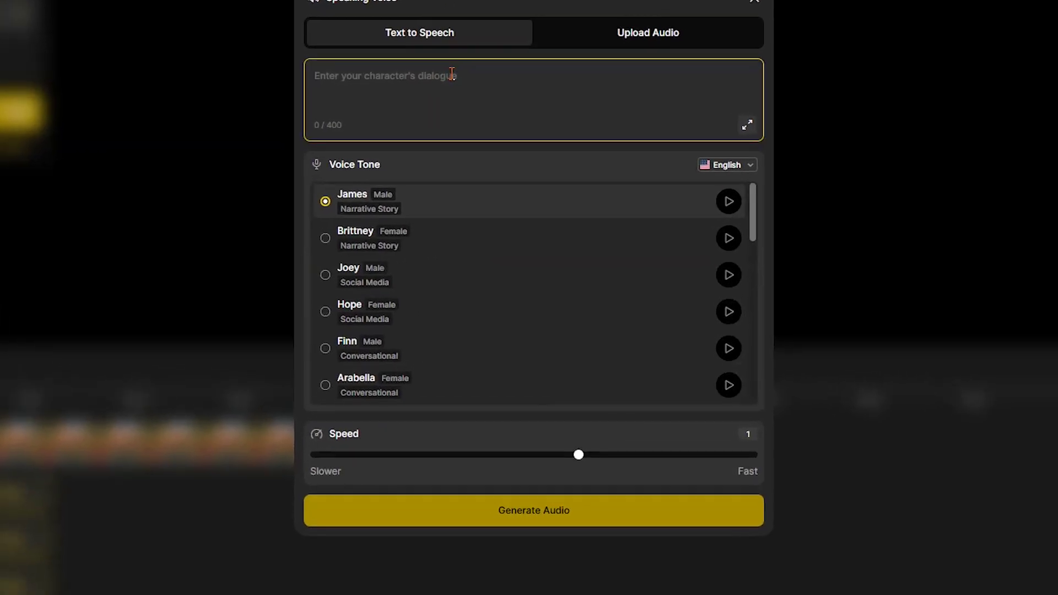
left_click(728, 166)
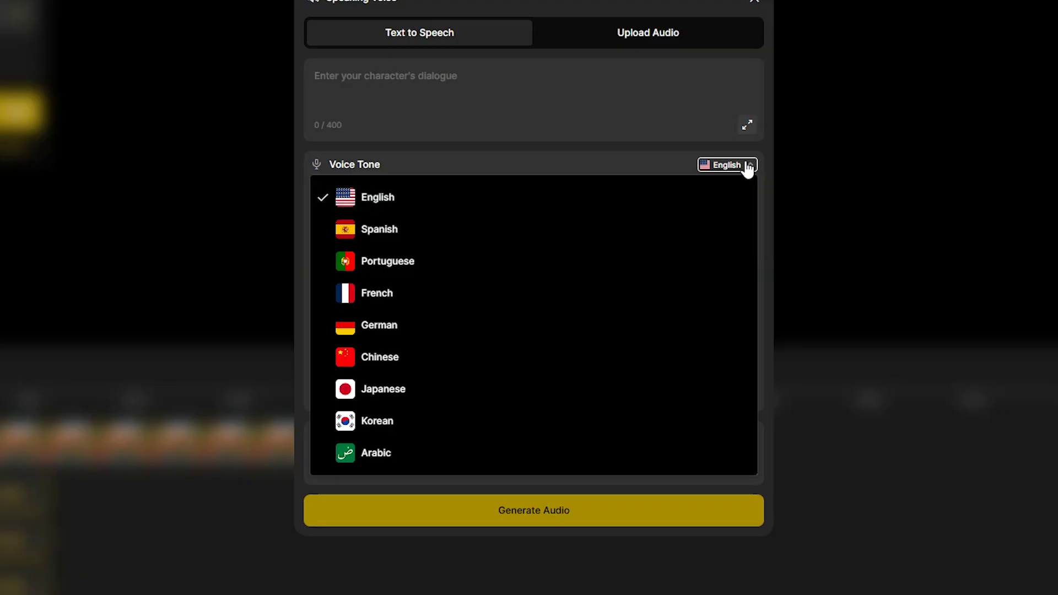
left_click(746, 168)
Browse the English voice tones and preview the Dakota H and Energetic Andy voices.
scroll(713, 321, "down", 10)
scroll(714, 322, "up", 10)
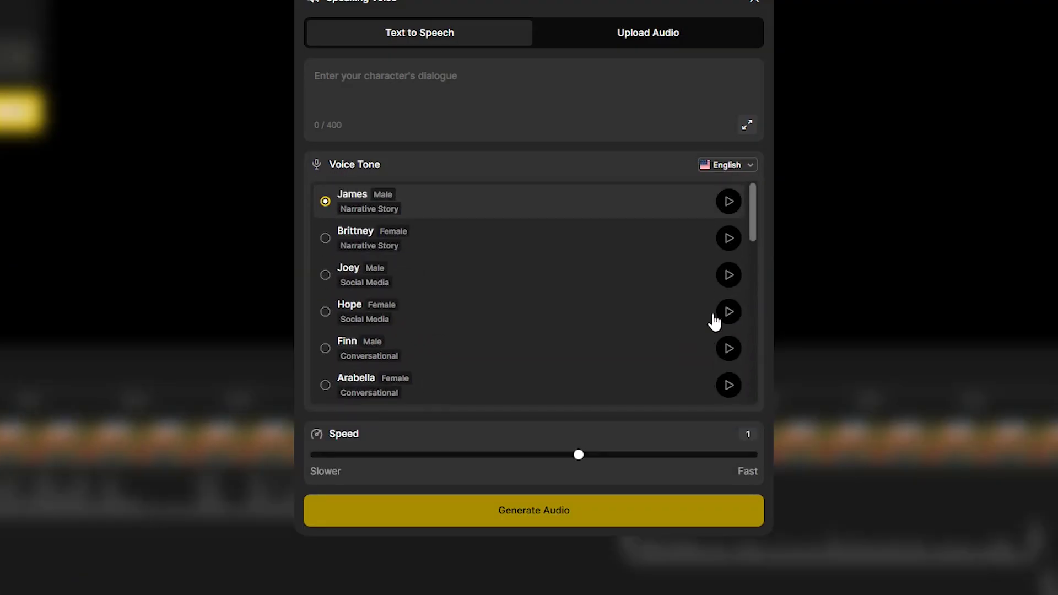
scroll(715, 322, "down", 5)
left_click(731, 281)
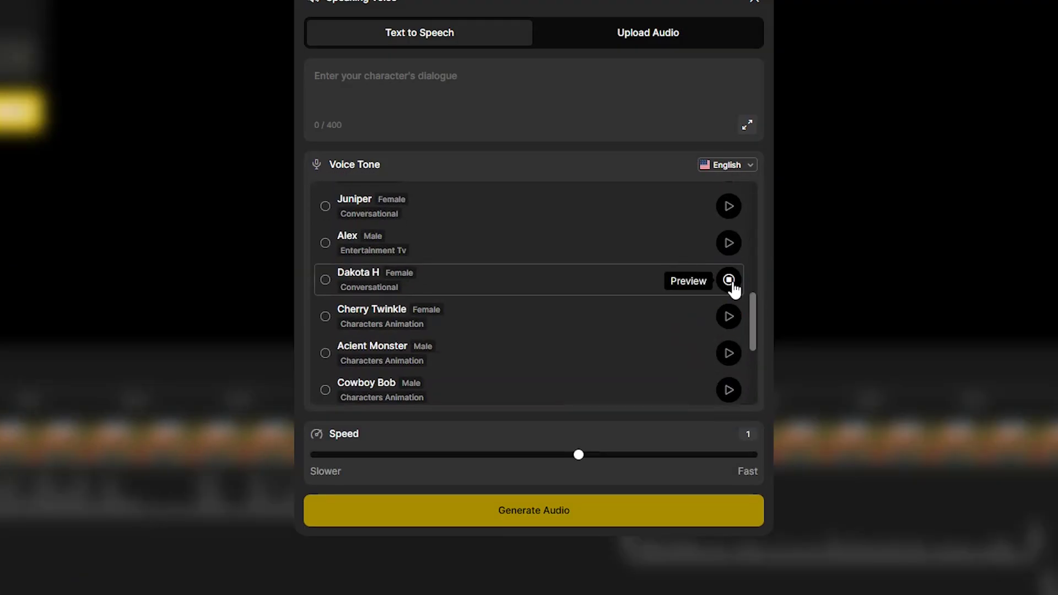
scroll(733, 287, "down", 3)
left_click(731, 300)
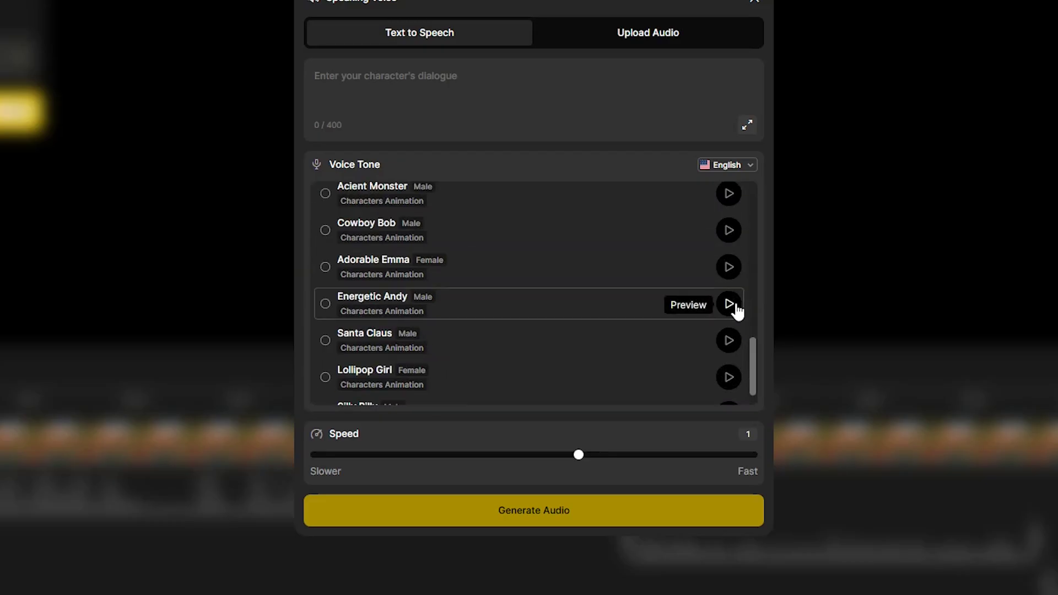
left_click(736, 307)
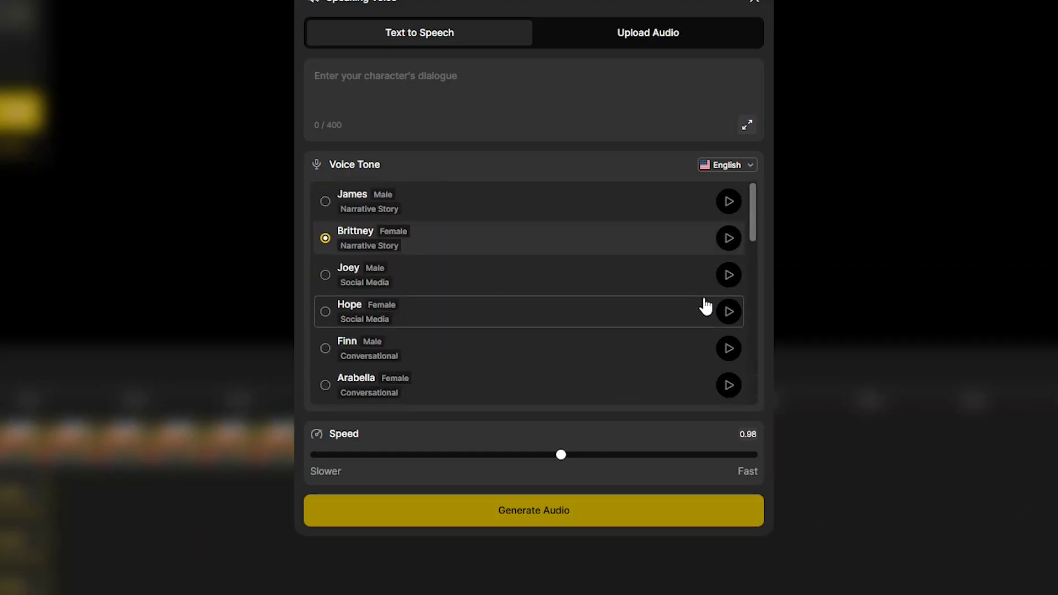
Try slower and faster settings for the speech speed.
left_click(581, 456)
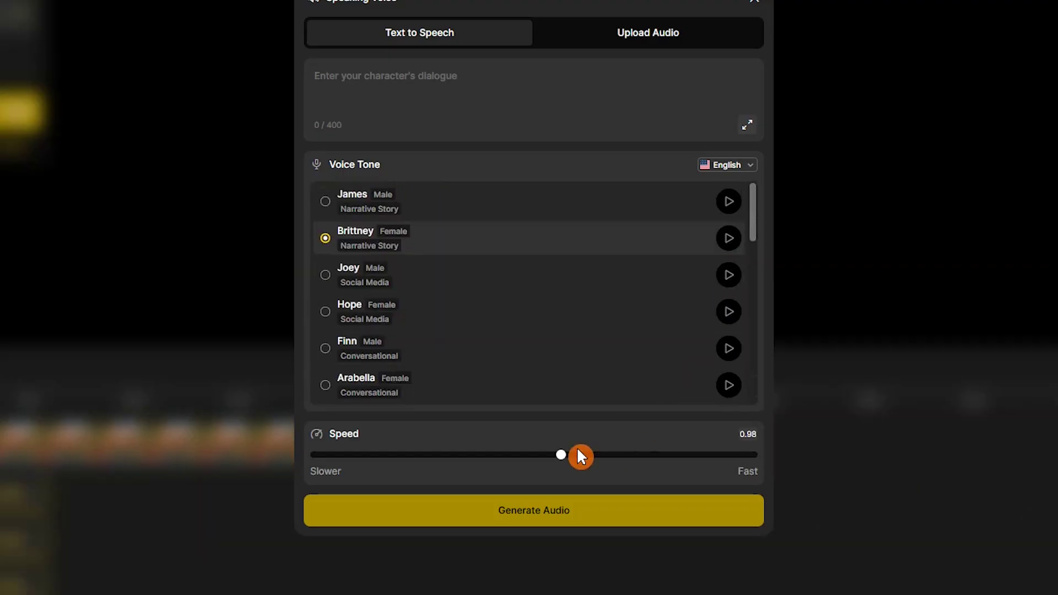
left_click_drag(471, 464, 669, 463)
Upload an audio file as Speaker A's voice and try adjusting the end and start of its clip.
left_click(651, 41)
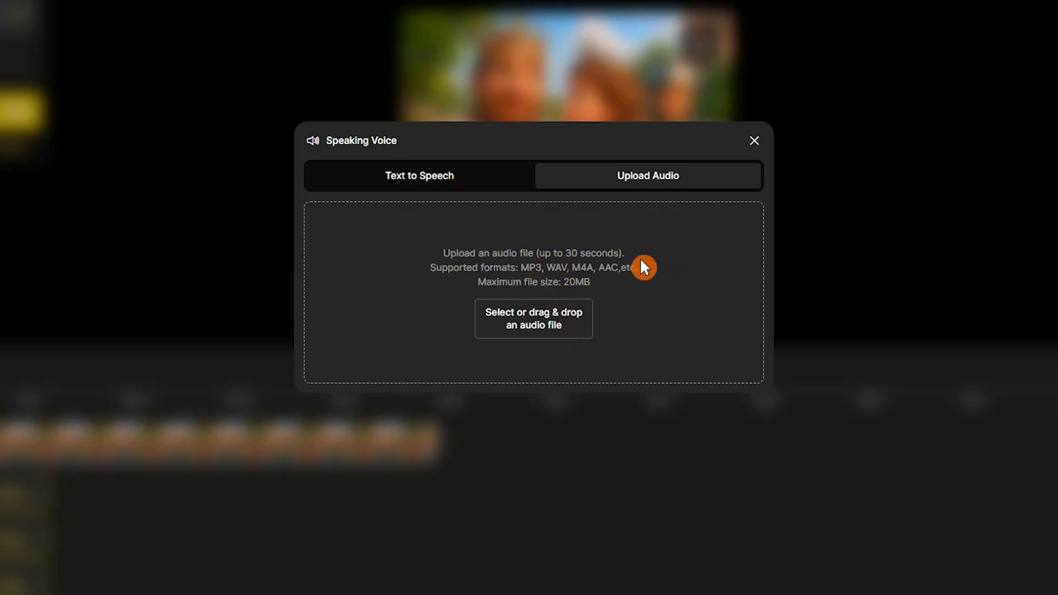
left_click_drag(641, 260, 537, 326)
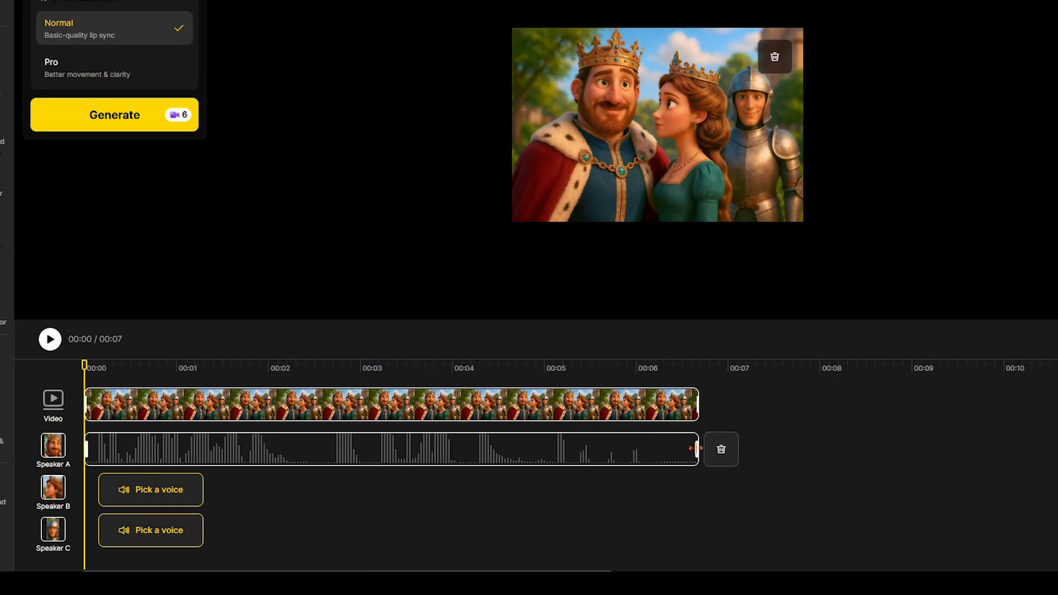
left_click_drag(695, 448, 739, 453)
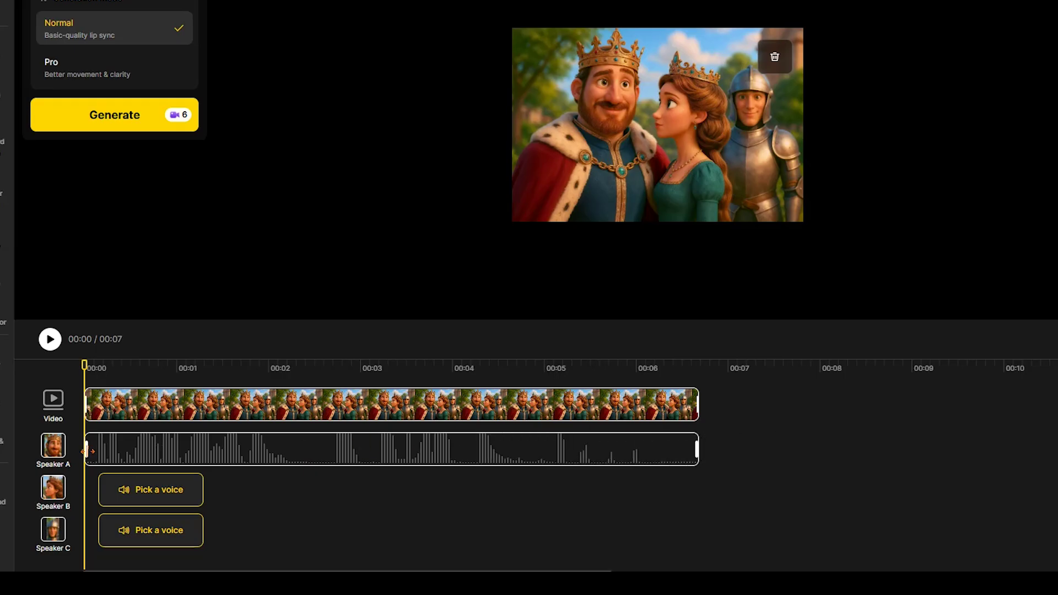
mouse_move(87, 449)
left_mouse_down()
mouse_move(211, 440)
mouse_move(85, 448)
left_mouse_up()
Upload an audio file as the voice of Speaker B.
left_click(165, 491)
left_click(729, 46)
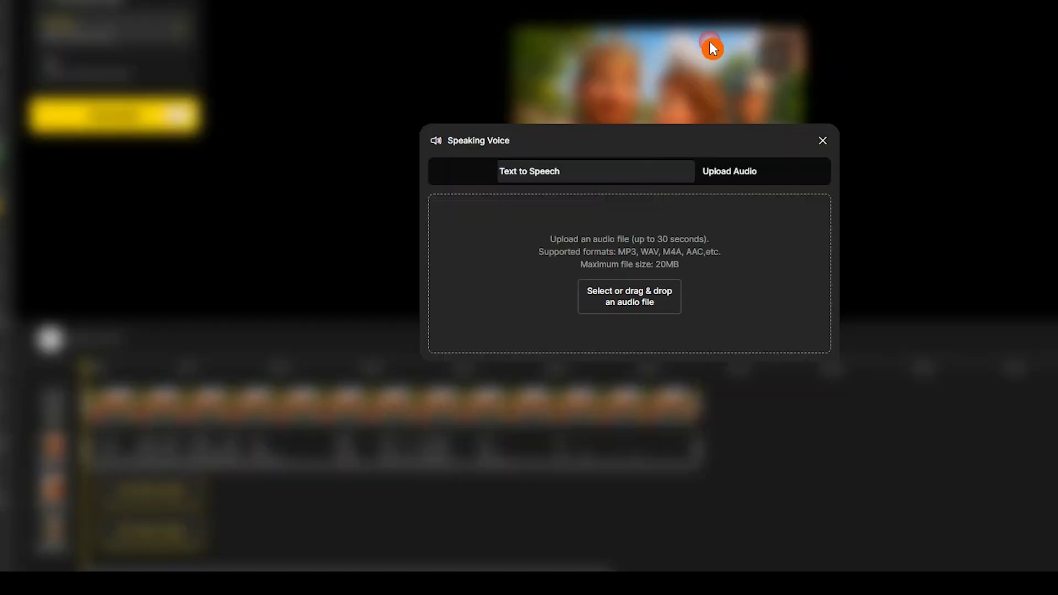
left_click_drag(709, 41, 578, 259)
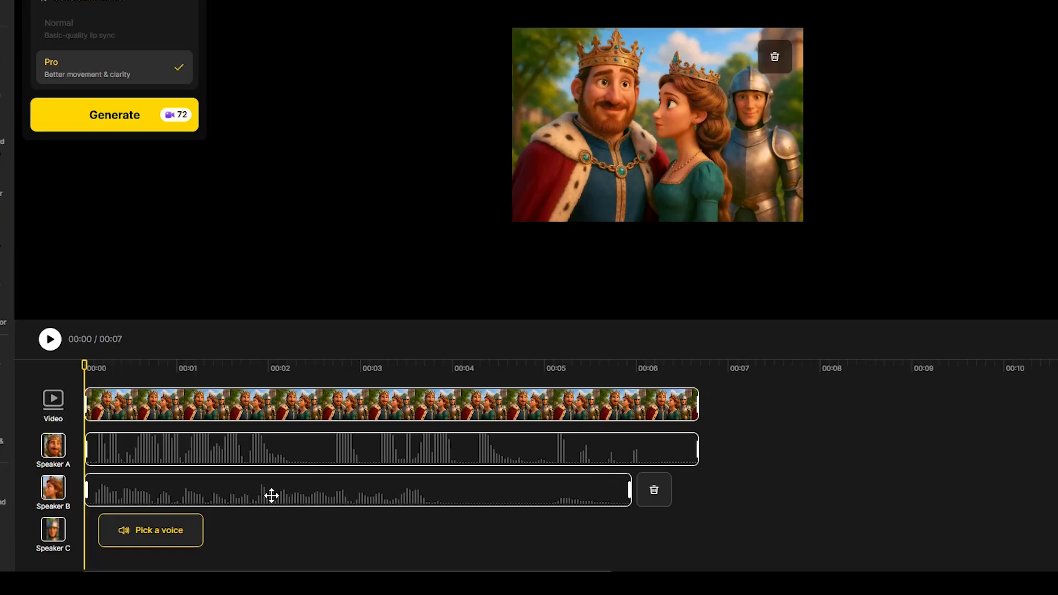
Move Speaker B's audio clip so it starts just after Speaker A's clip, at about 6.8 seconds.
left_click_drag(200, 488, 809, 492)
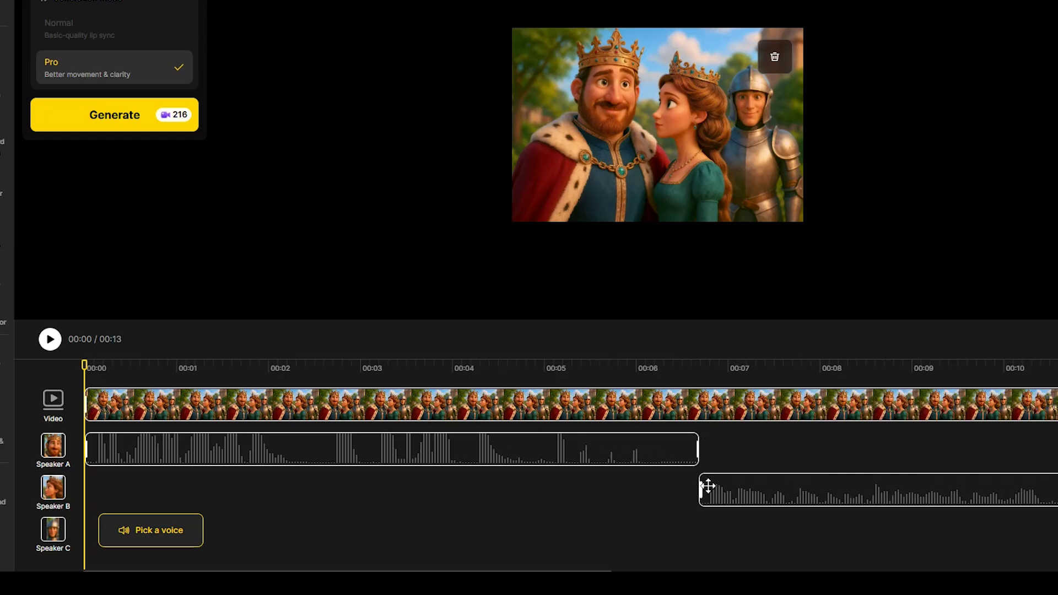
left_click_drag(708, 487, 804, 491)
left_click(640, 455)
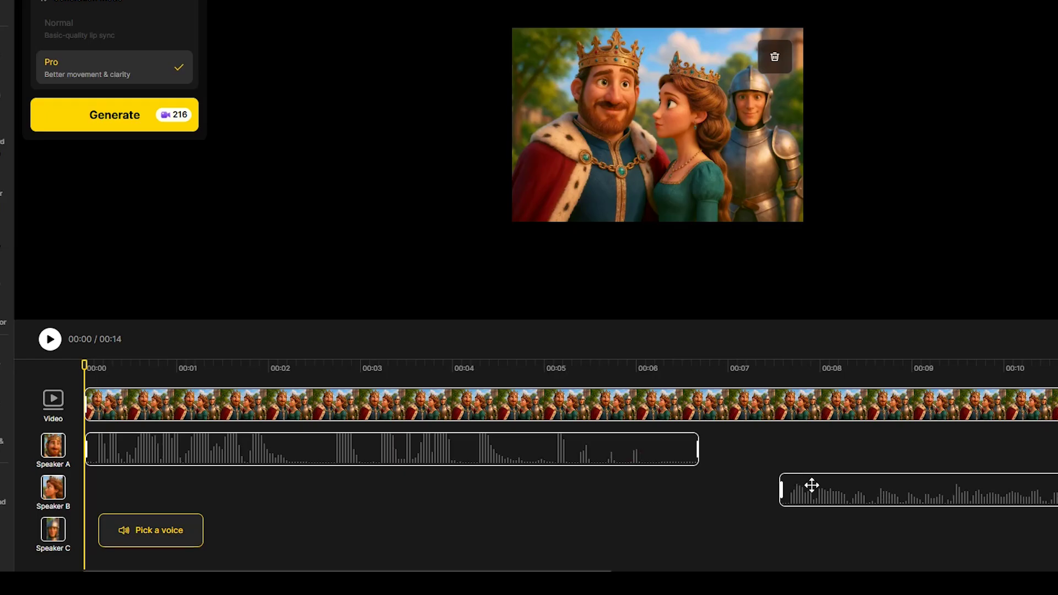
left_click_drag(811, 486, 742, 487)
Upload an audio file for Speaker C and move its clip to start just after Speaker B's clip, at about 10.8 seconds.
left_click(198, 532)
left_click(727, 45)
left_click(656, 286)
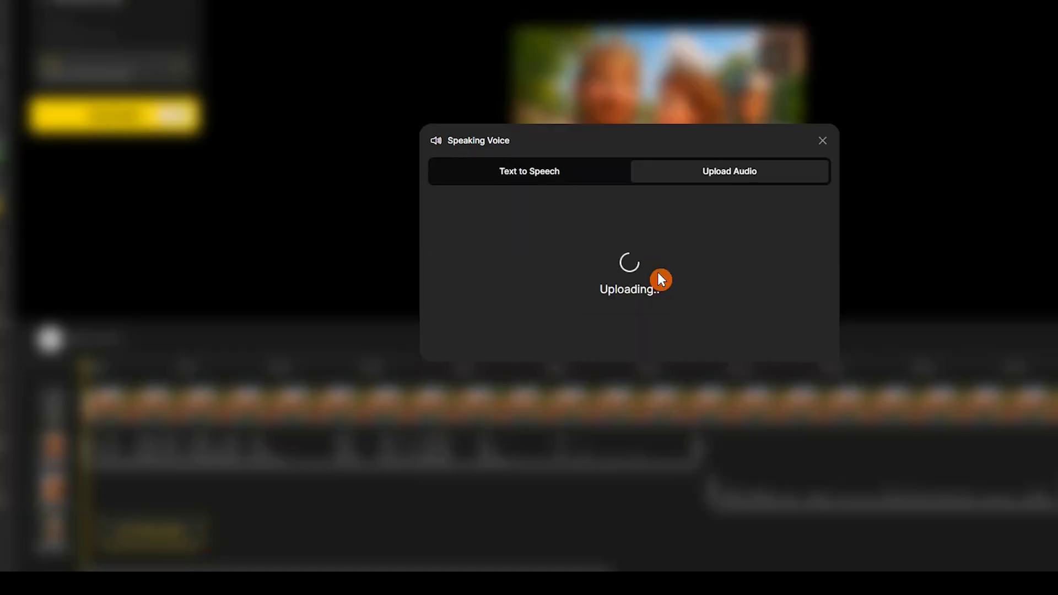
left_click_drag(301, 531, 606, 530)
Upload a second audio file to Speaker B's track, starting at about 12 seconds.
left_click(681, 496)
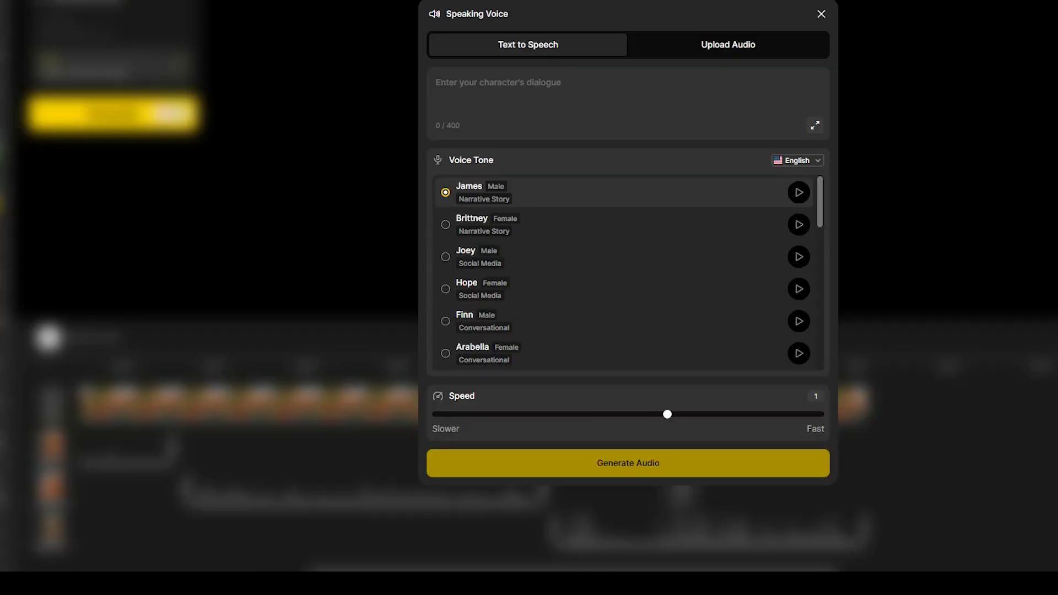
left_click(768, 40)
left_click(652, 287)
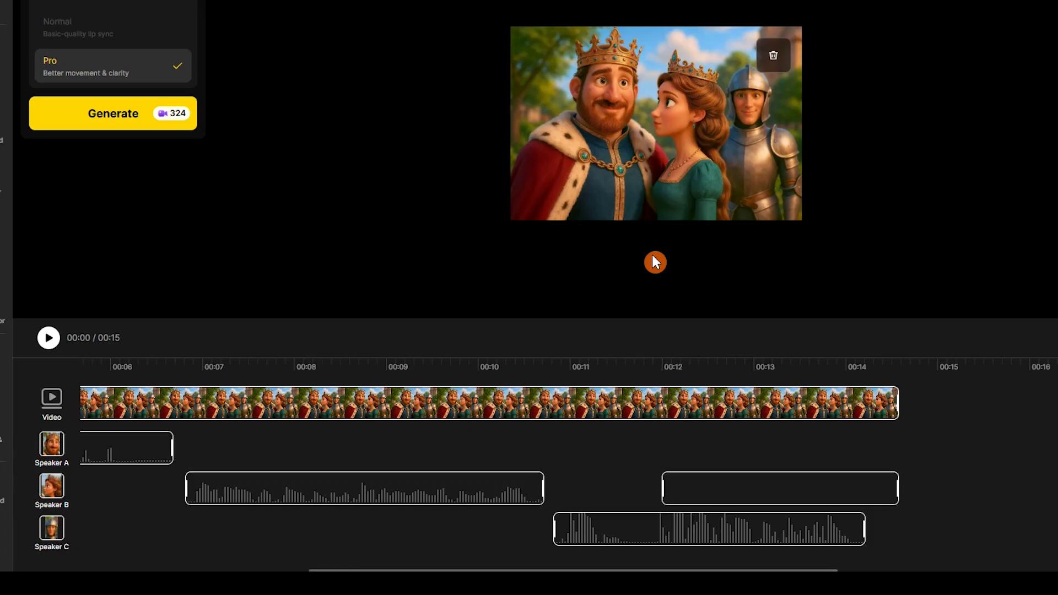
left_click_drag(656, 568, 1051, 566)
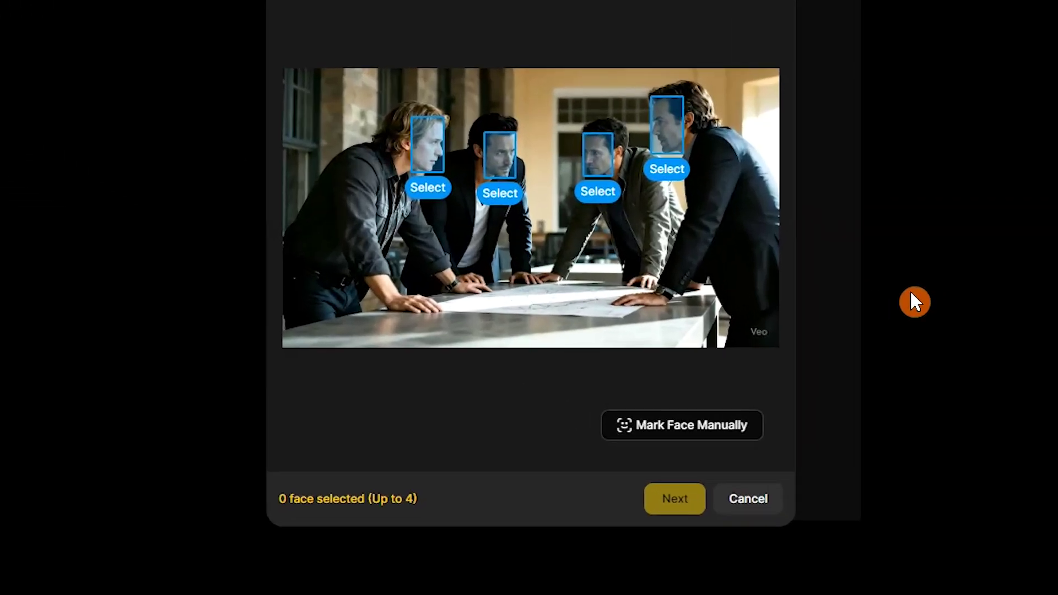
Select all four detected faces in the image of the men around the table and continue to the voice timeline.
left_click(426, 190)
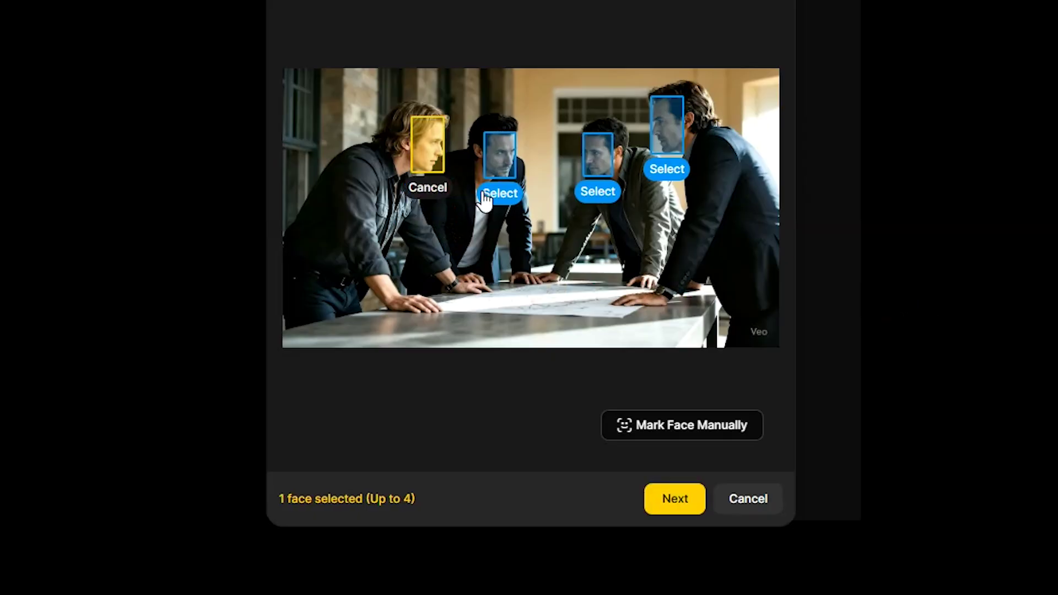
left_click(491, 196)
left_click(595, 192)
left_click(667, 169)
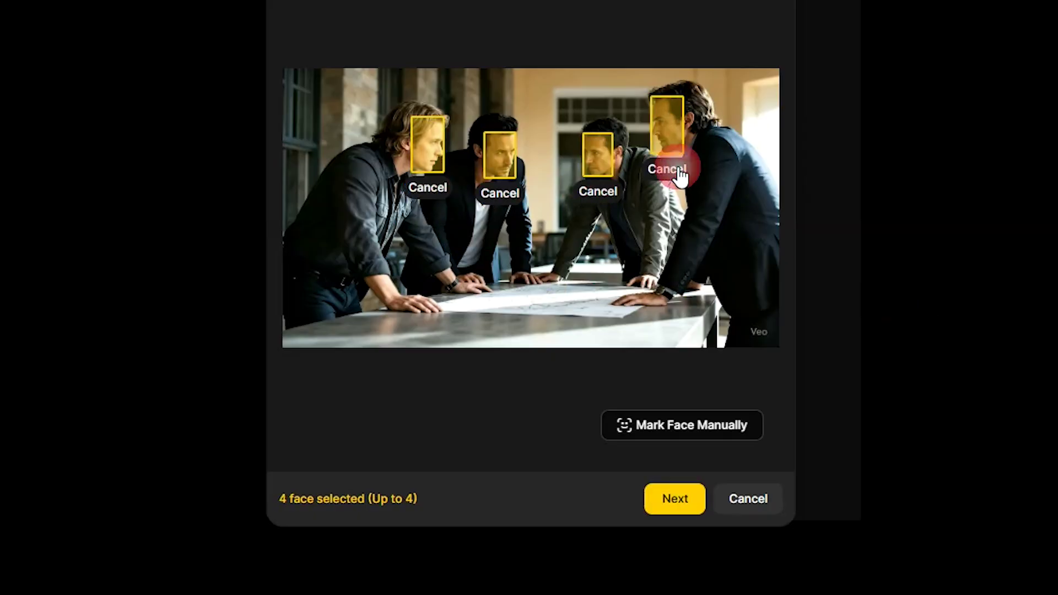
left_click(673, 498)
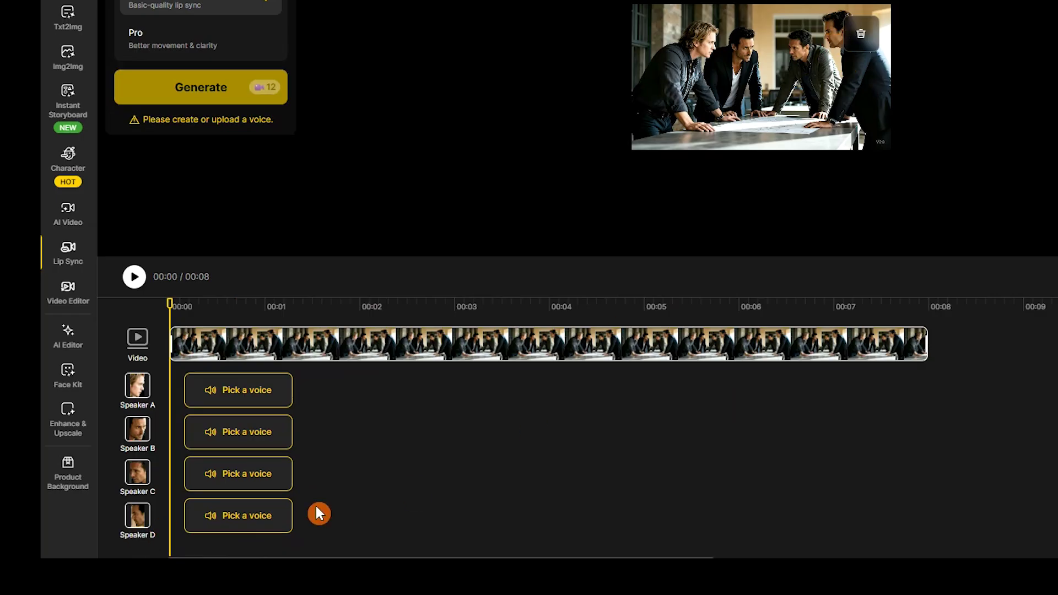
Upload an audio file as the voice of Speaker D.
left_click(290, 511)
left_click(805, 14)
left_click_drag(736, 269, 740, 279)
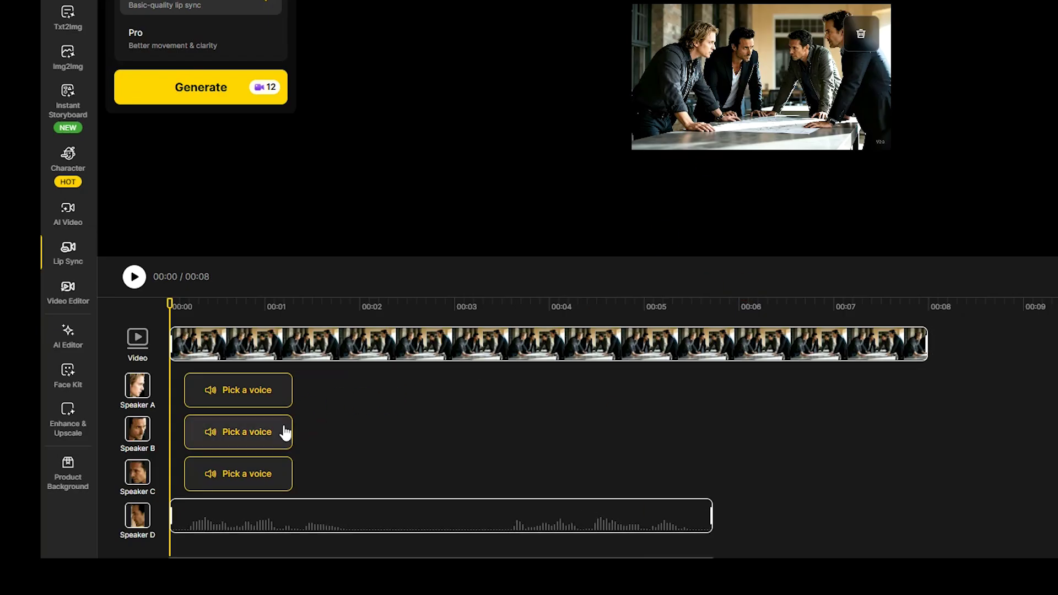
Upload an audio file as Speaker B's voice in the four-speaker scene.
left_click(257, 433)
left_click(827, 19)
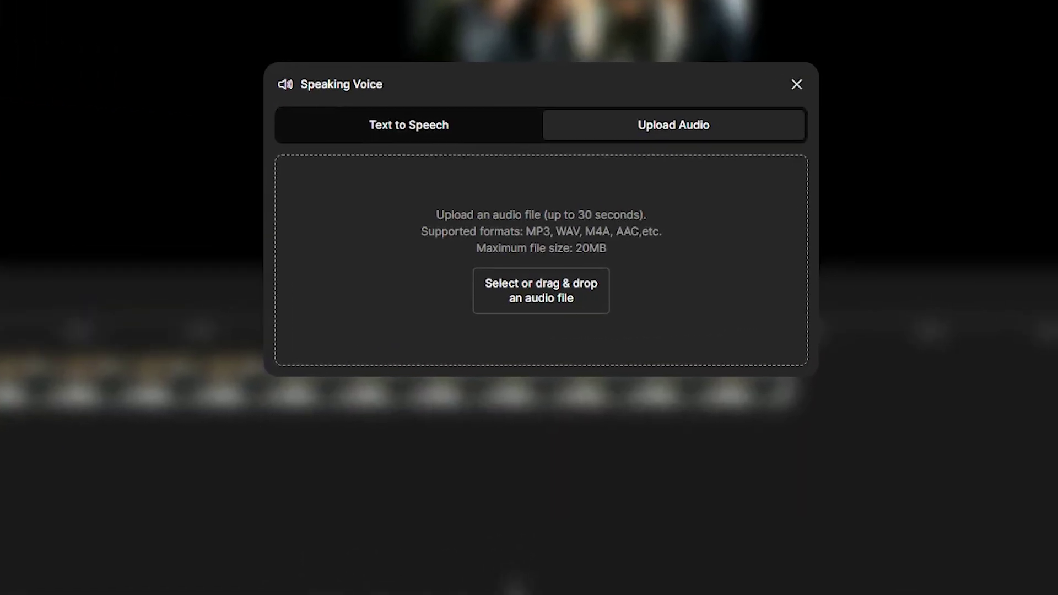
left_click_drag(579, 266, 579, 267)
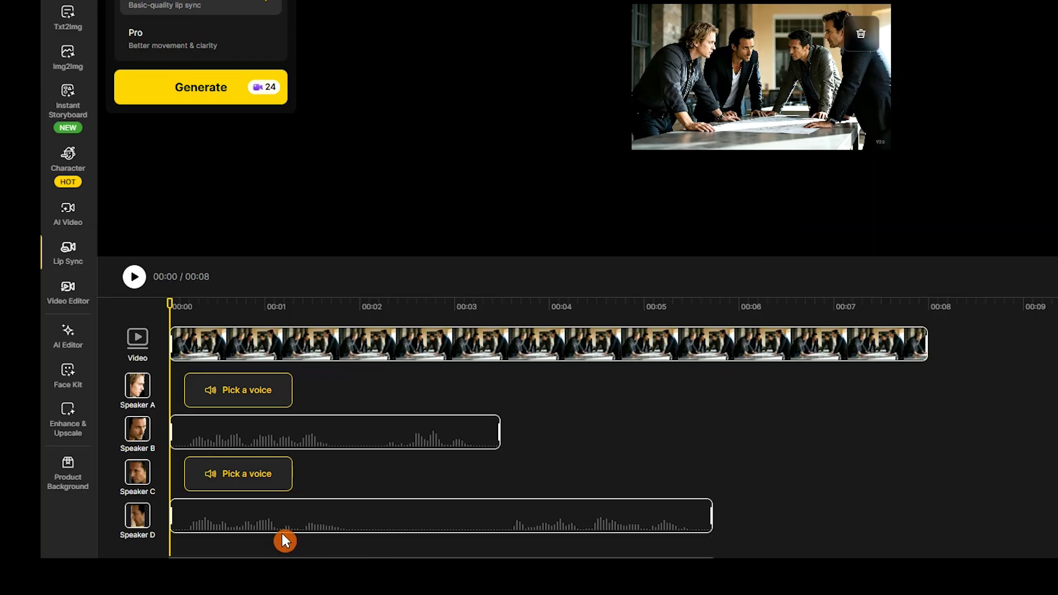
Move Speaker B's clip to start just after Speaker D's clip, at about 5.8 seconds, and play the timeline.
left_click_drag(333, 441, 878, 428)
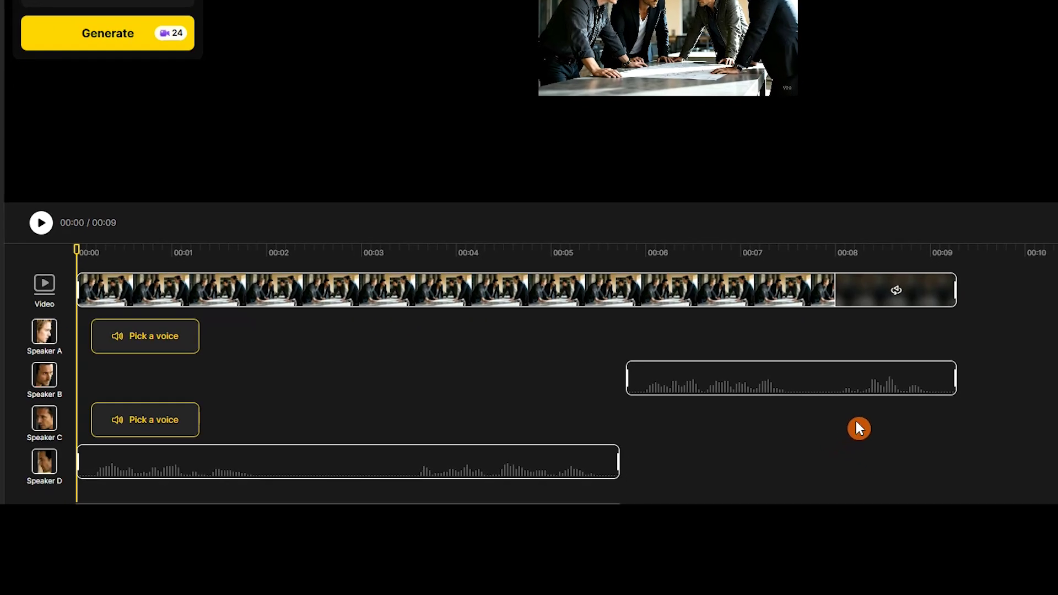
mouse_move(998, 358)
left_click(42, 223)
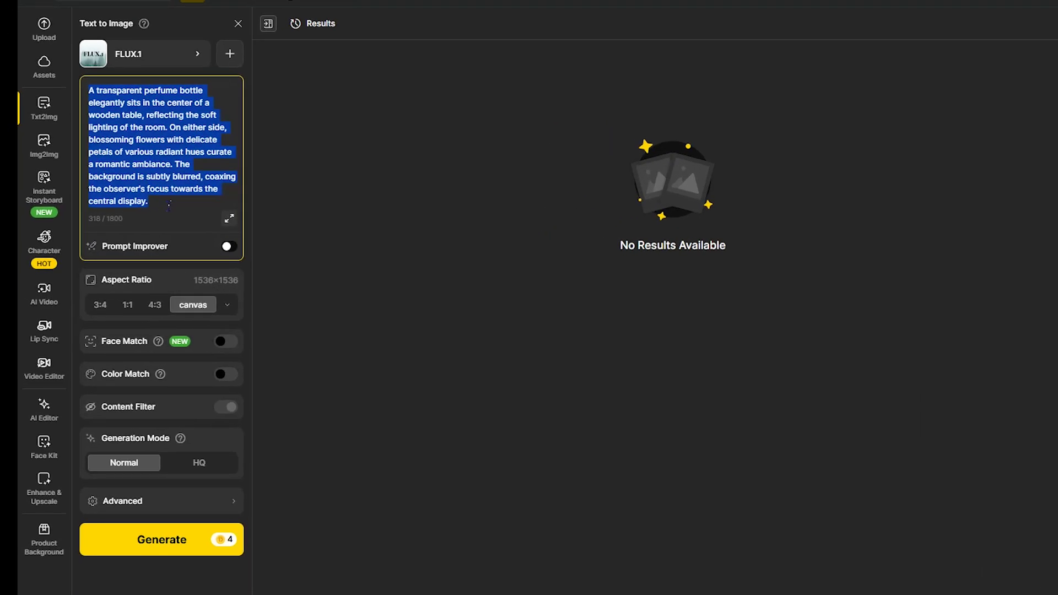
Replace the text-to-image prompt with the creative-studio group photo description of three adults and choose the Seedream 4.0 style.
key("ctrl+v")
scroll(161, 179, "up", 3)
left_click(146, 53)
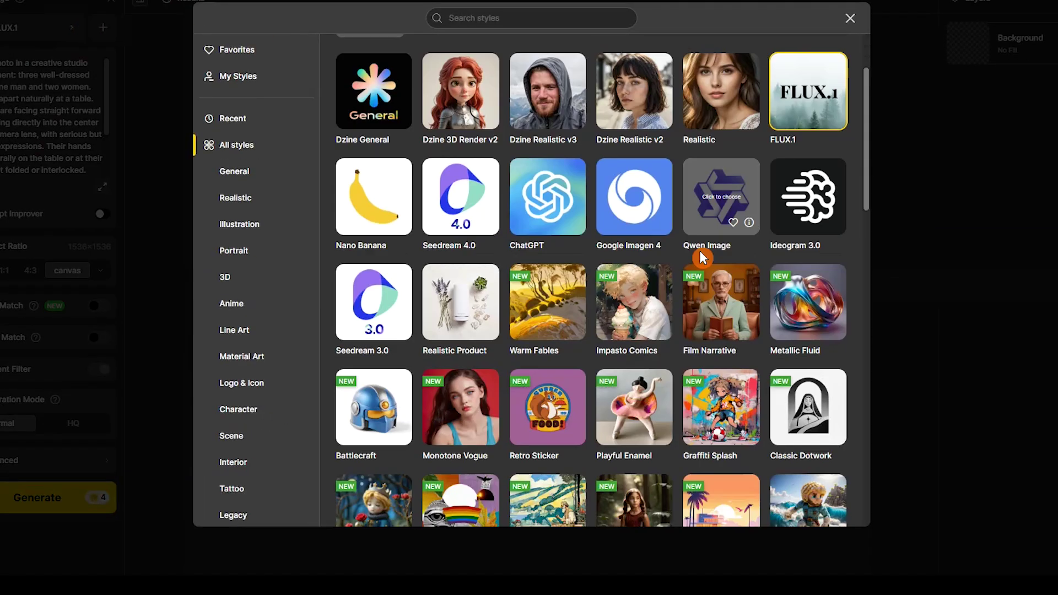
left_click(240, 251)
left_click(237, 200)
left_click(243, 361)
left_click(460, 338)
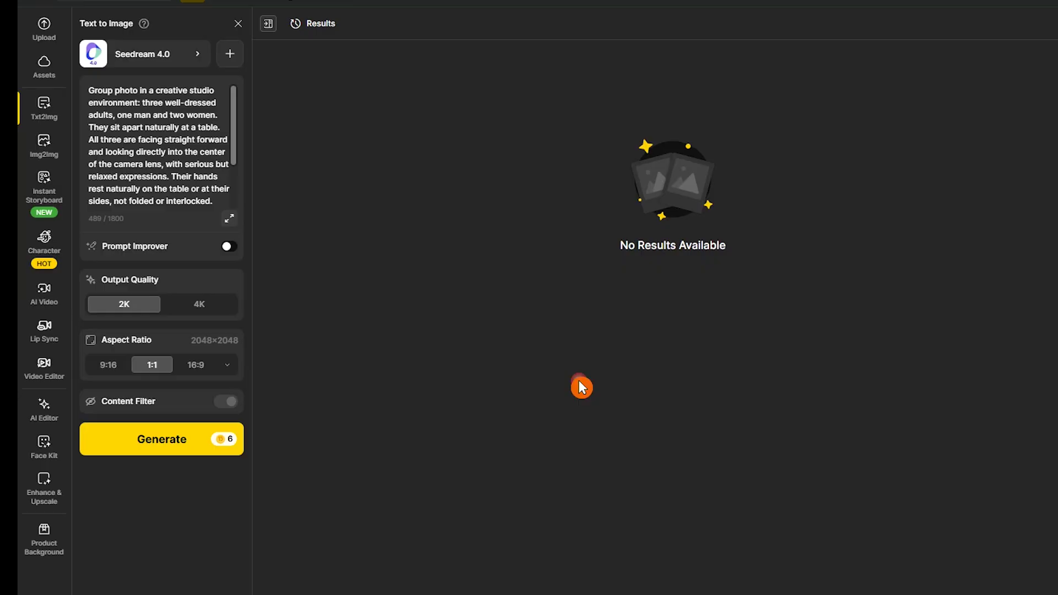
Turn on Prompt Improver and keep the output quality at 2K.
left_click(228, 246)
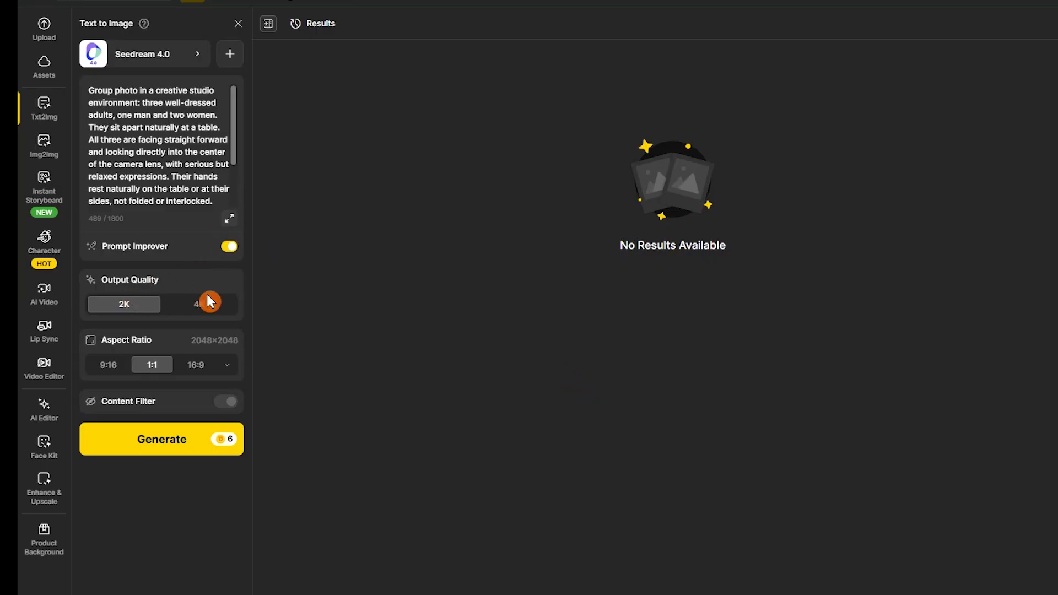
left_click(182, 304)
left_click(134, 305)
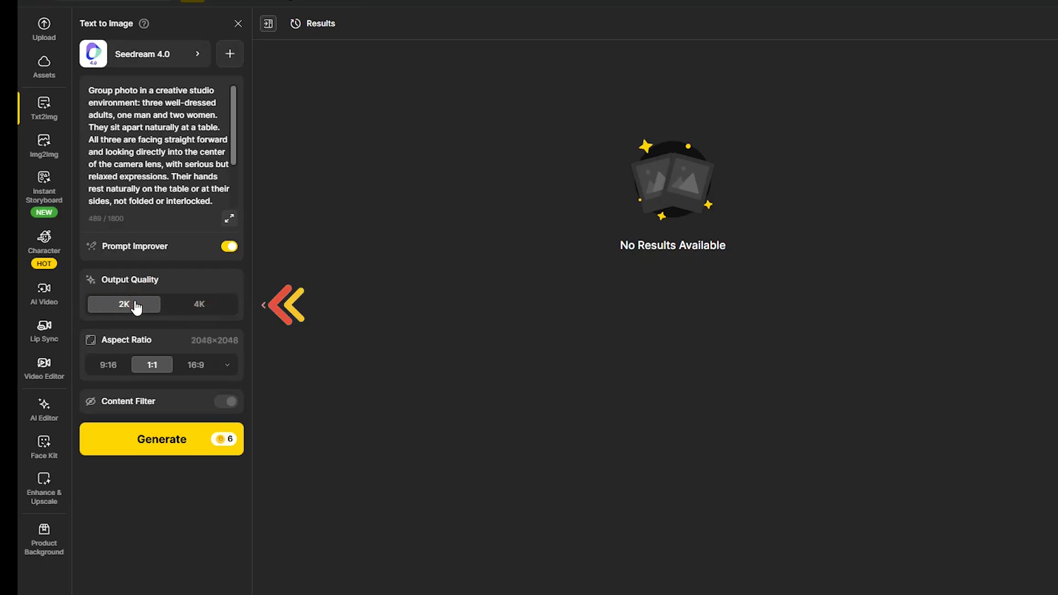
Set the aspect ratio to Desktop 16:9 and generate the group photo.
left_click(227, 366)
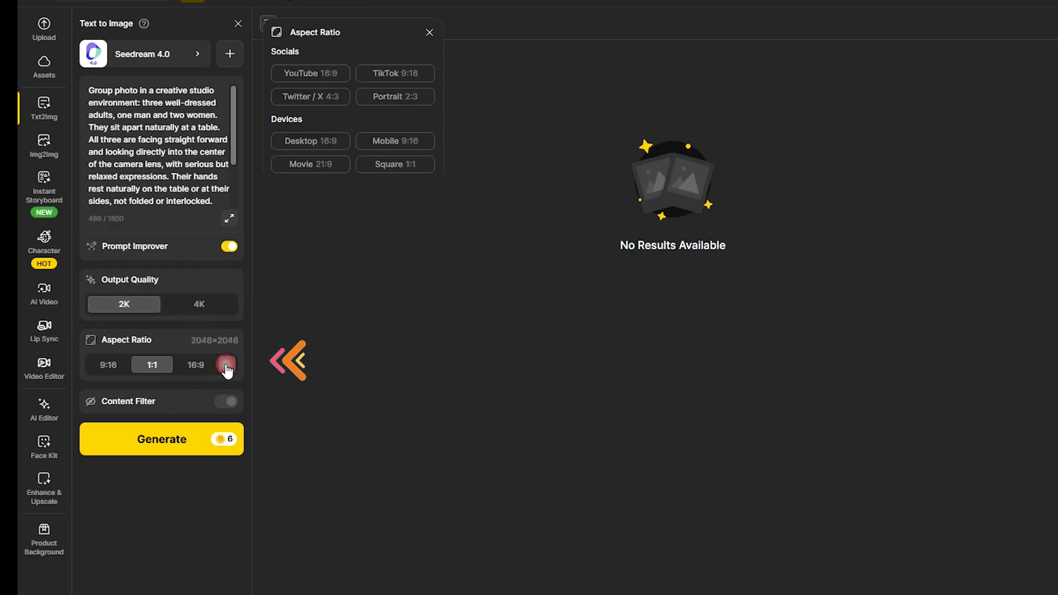
left_click(333, 147)
left_click(429, 33)
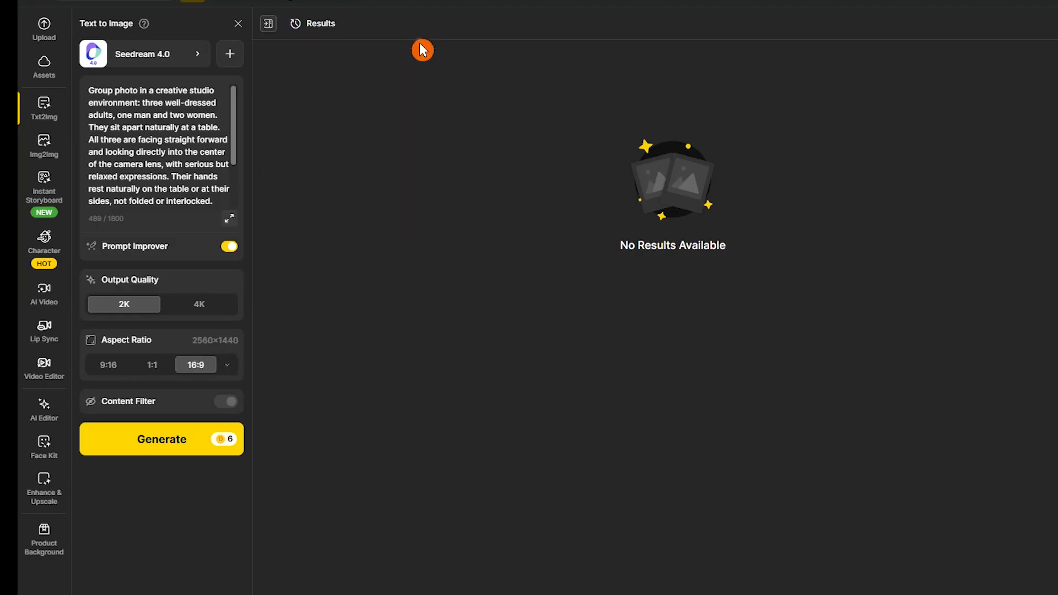
left_click(236, 437)
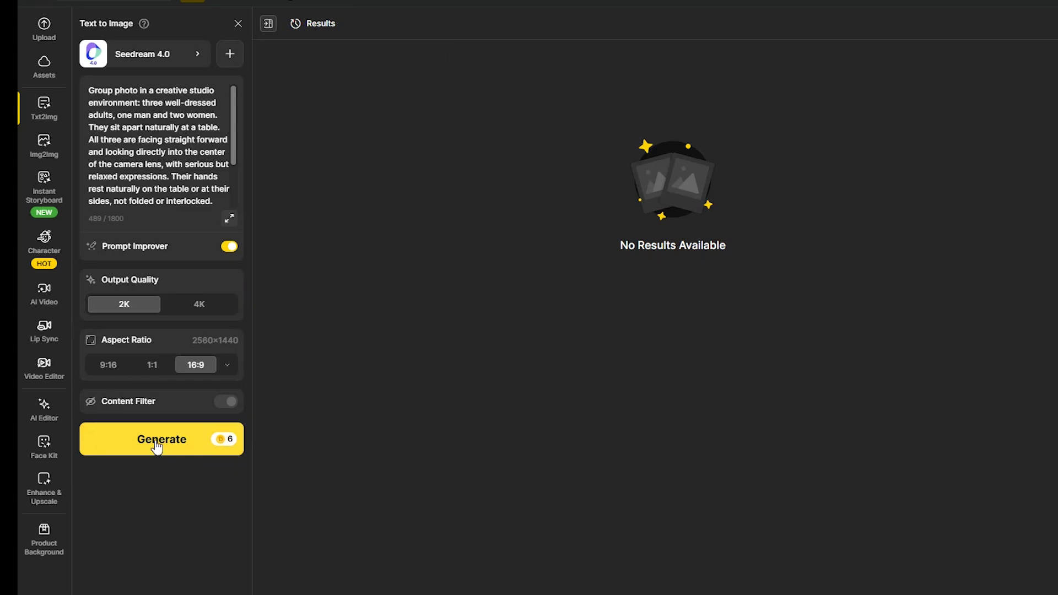
left_click(157, 441)
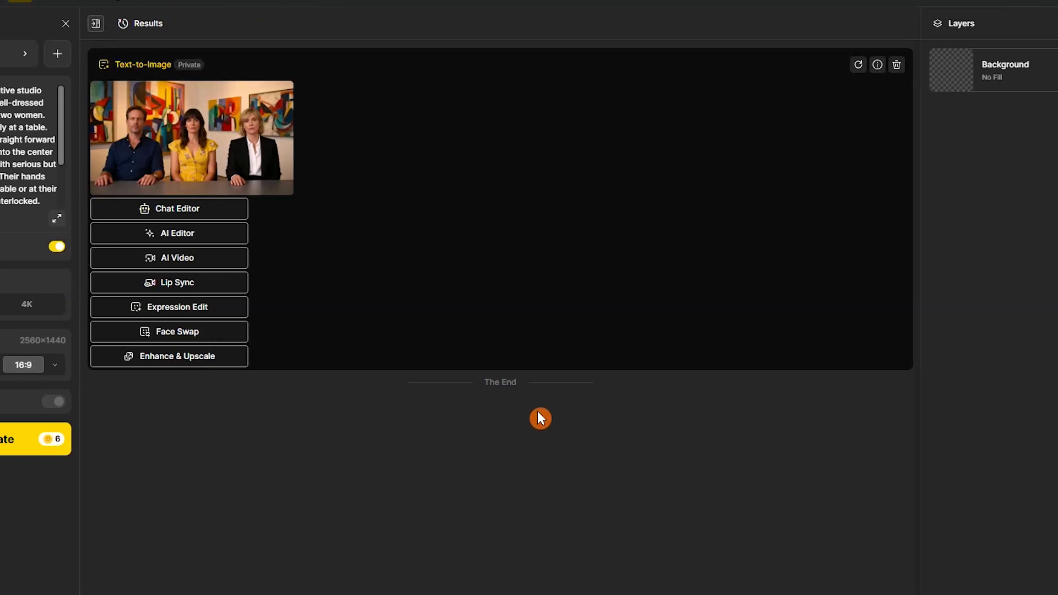
Preview the generated group photo at full size and download it.
left_click(208, 137)
left_click(803, 371)
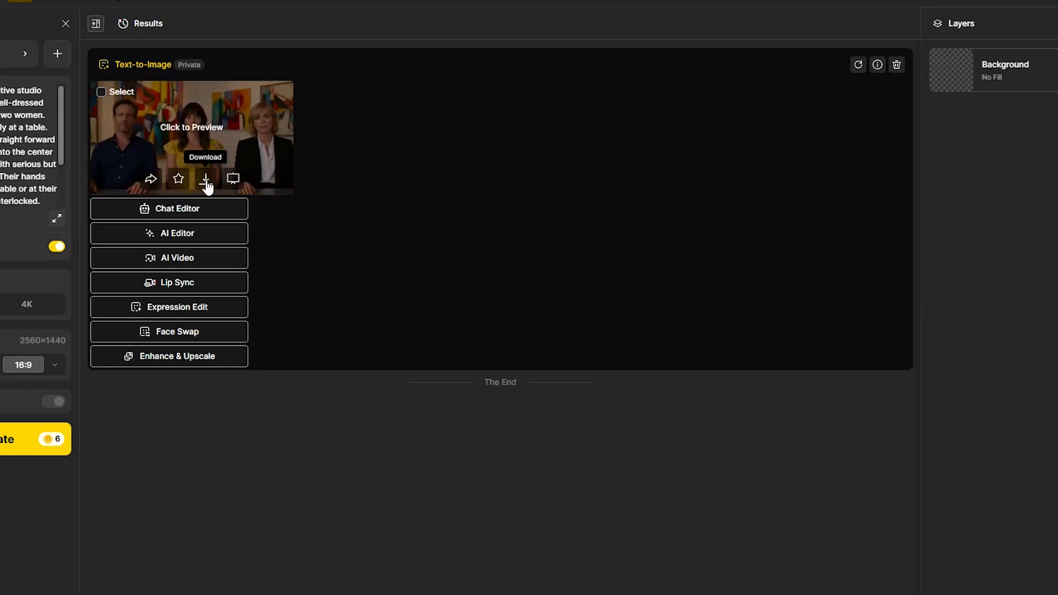
left_click(205, 179)
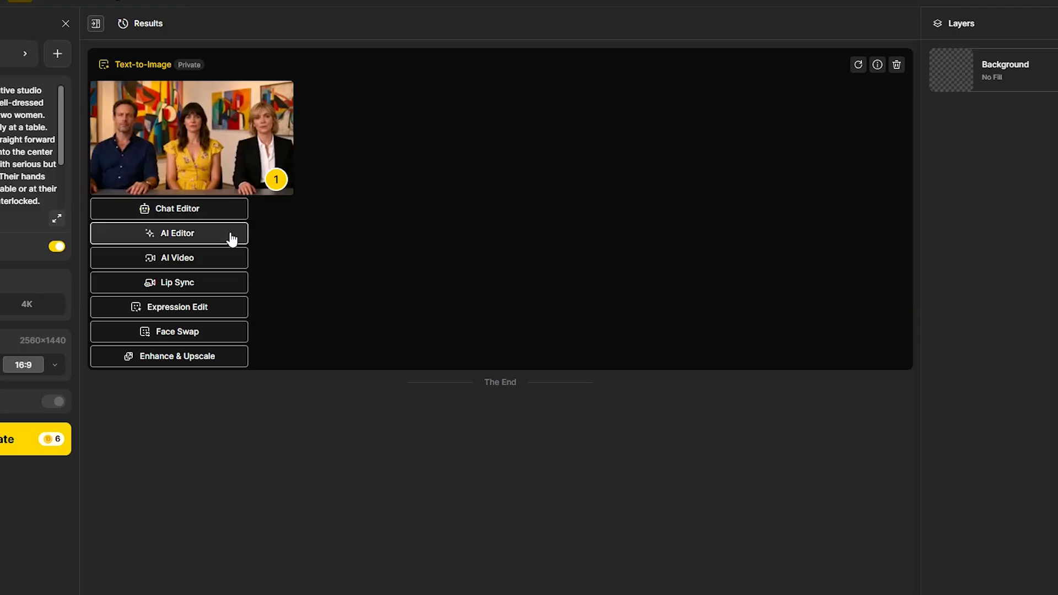
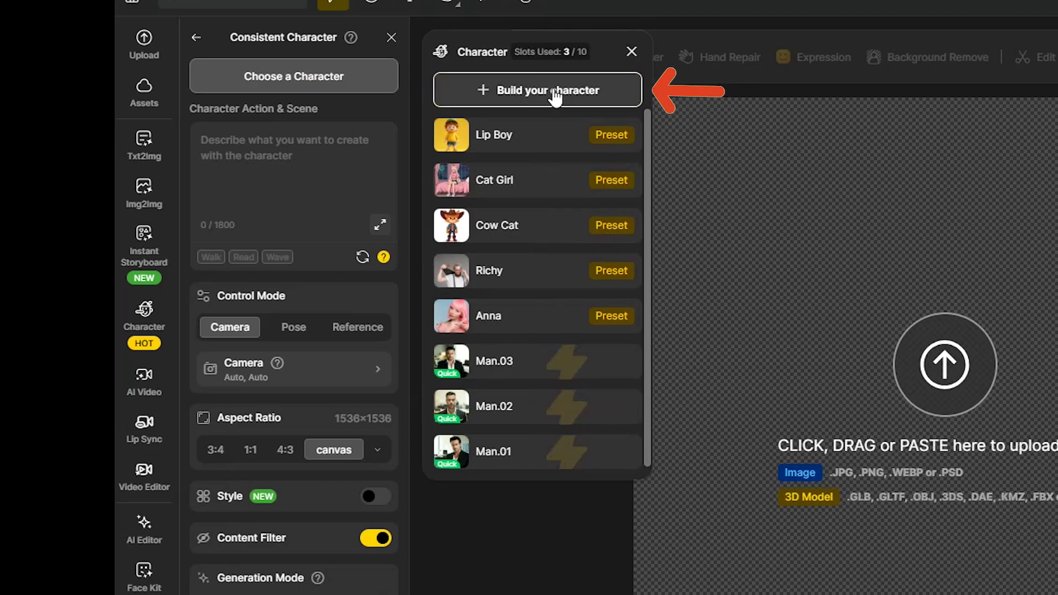
Generate previews of a new Quick Mode character from a description of a mid-40s man in a black blazer, using the realistic portrait style.
left_click(562, 93)
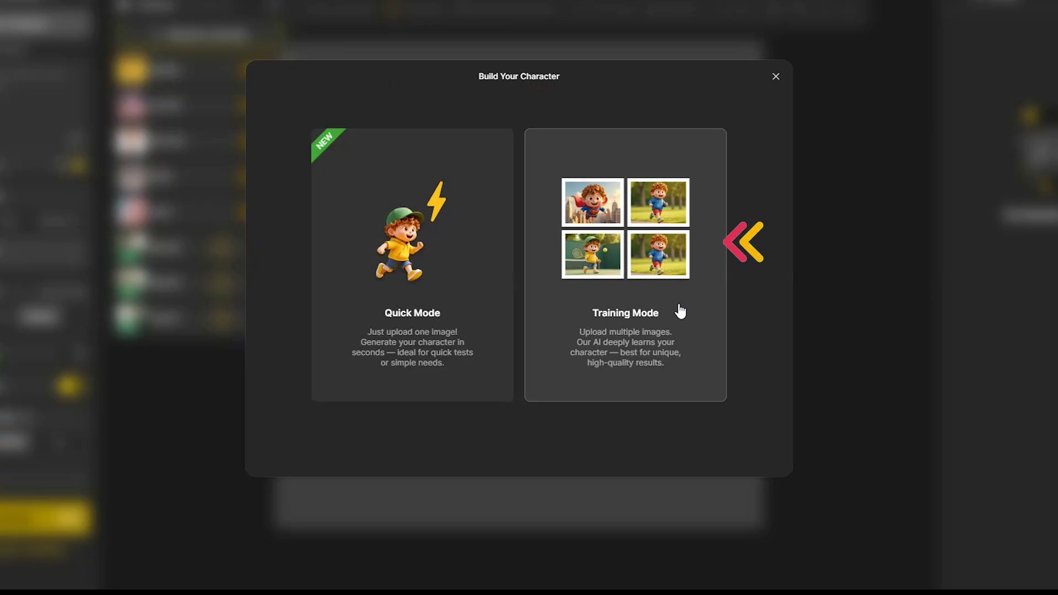
left_click(422, 263)
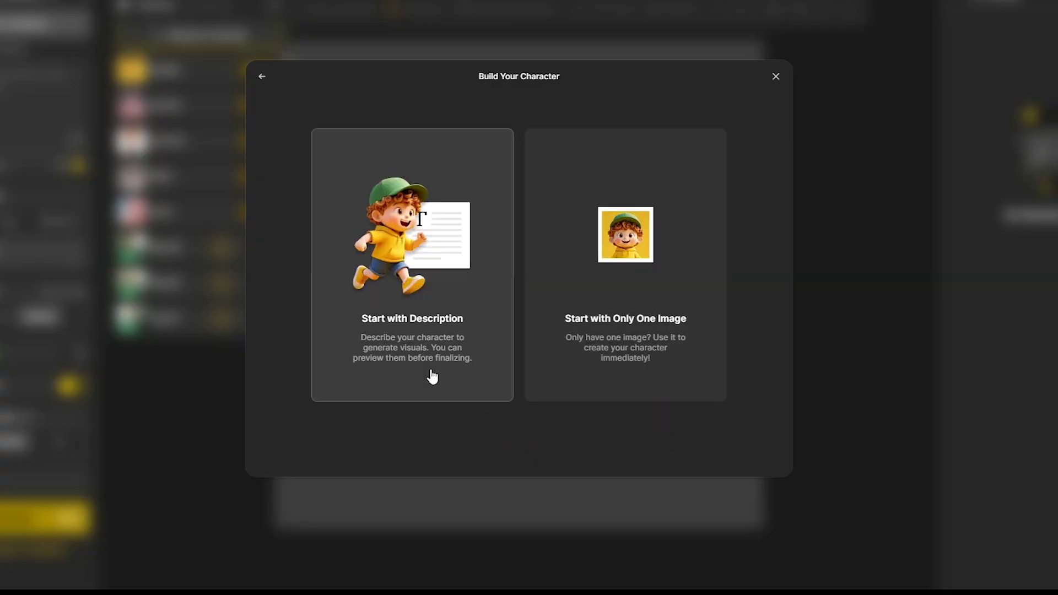
left_click(432, 377)
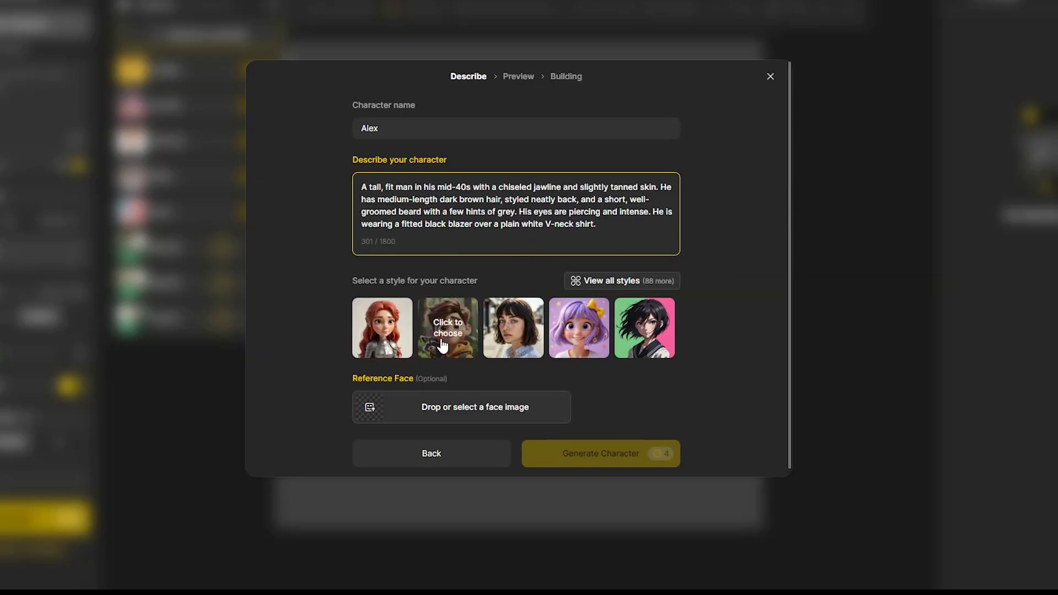
left_click(515, 336)
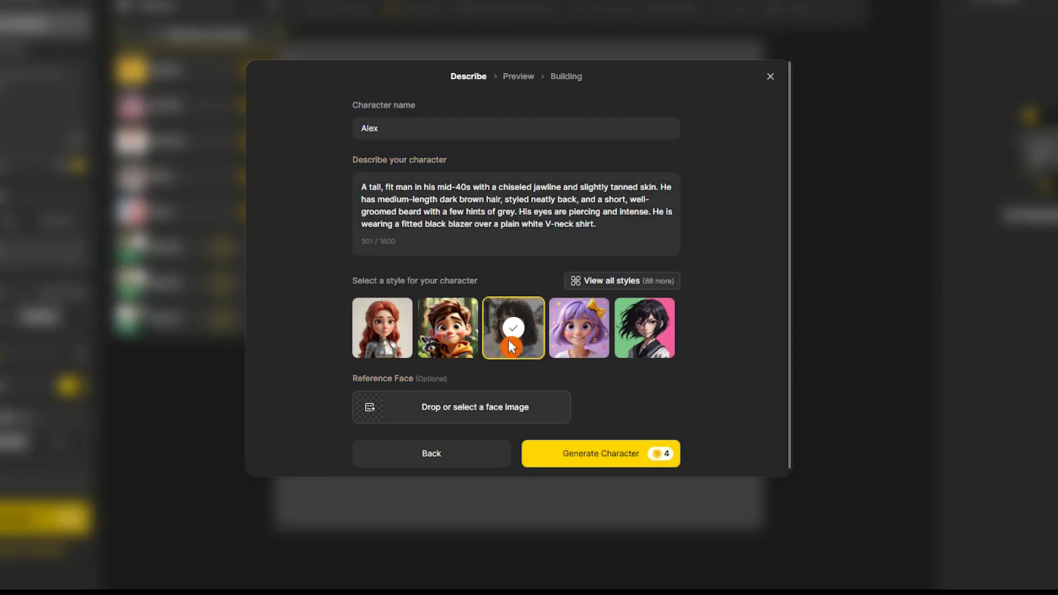
left_click(595, 445)
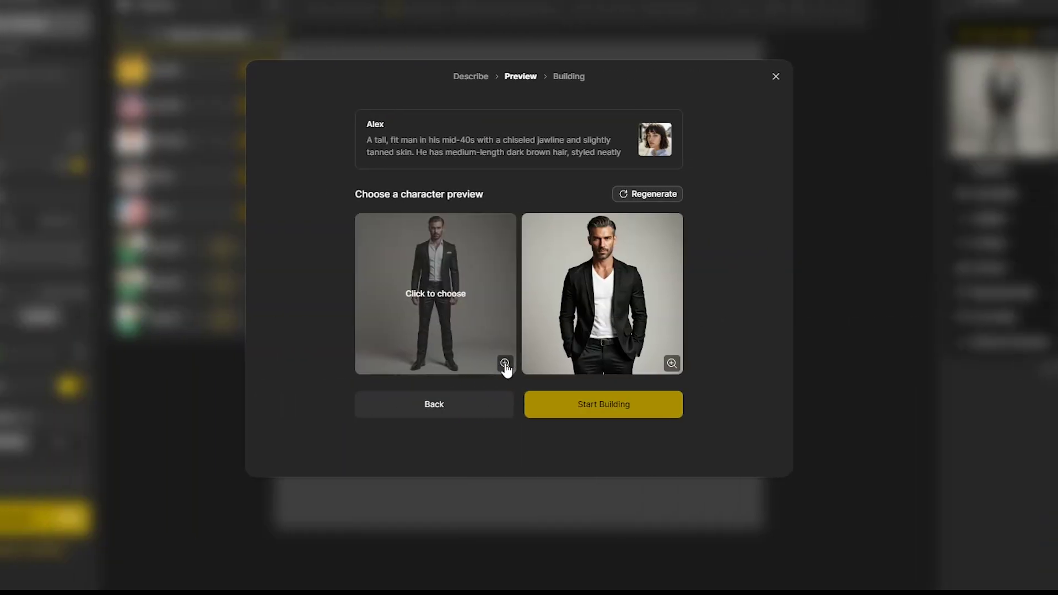
Enlarge both character previews to inspect them and regenerate the previews.
left_click(503, 362)
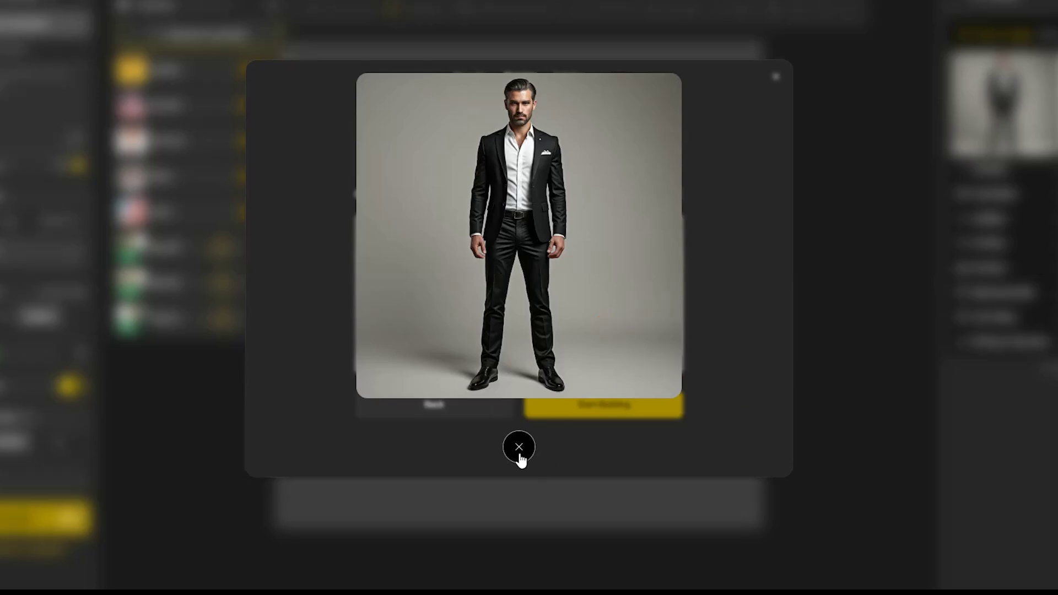
left_click(518, 447)
left_click(672, 363)
left_click(586, 266)
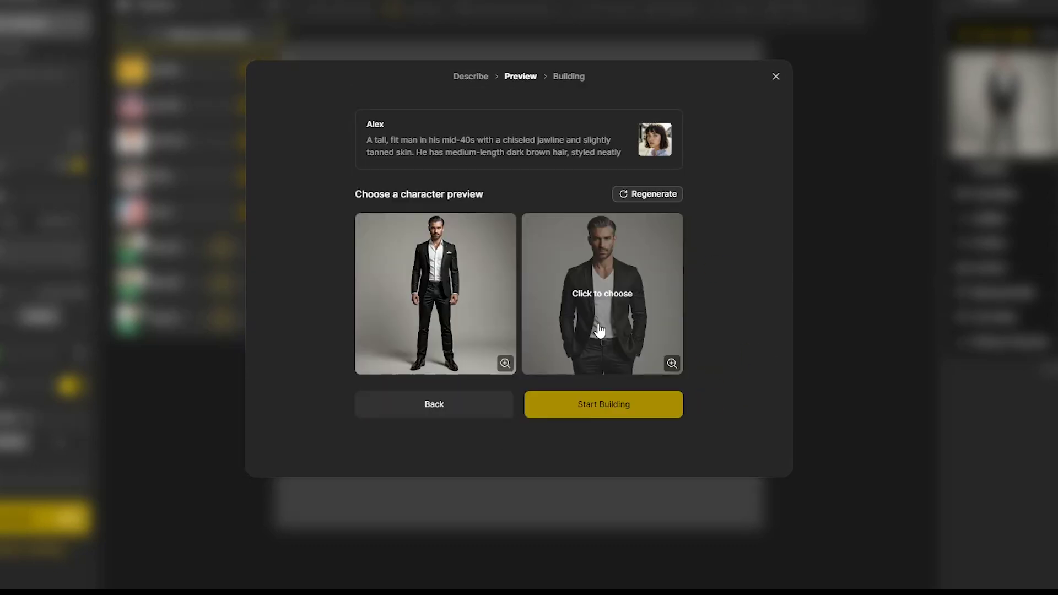
left_click(600, 331)
left_click(636, 194)
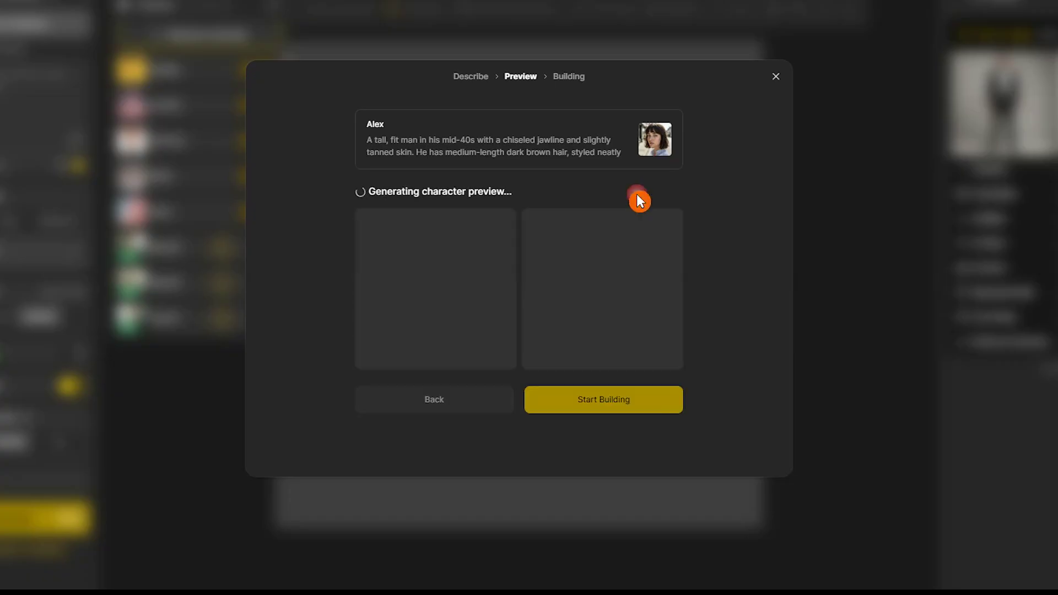
Inspect the regenerated previews, choose the close-up portrait of the man in the black blazer, and build the character from it.
left_click(504, 364)
left_click(672, 368)
left_click(672, 363)
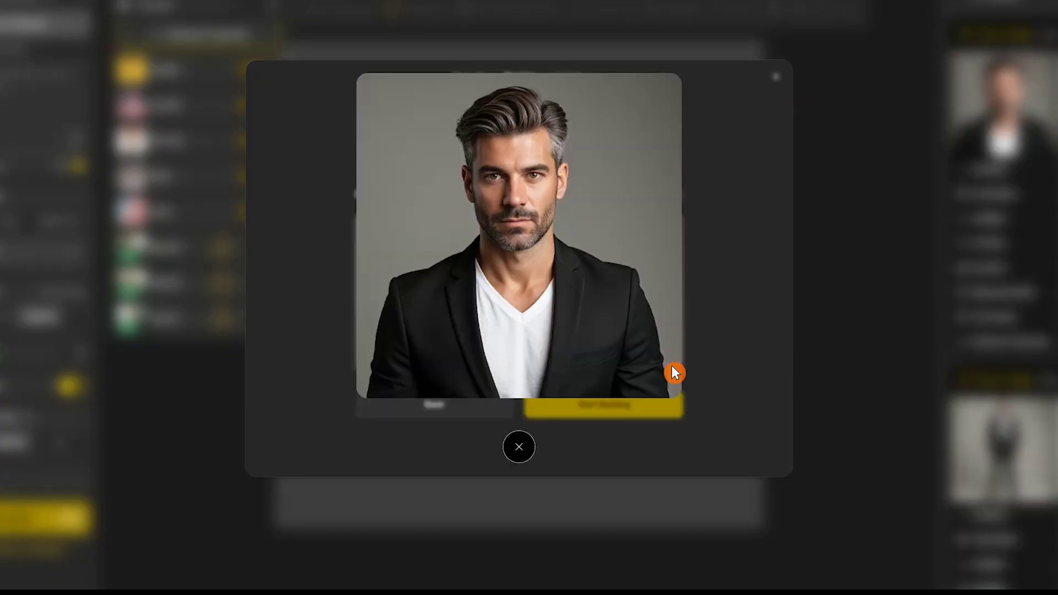
left_click(625, 405)
left_click(612, 405)
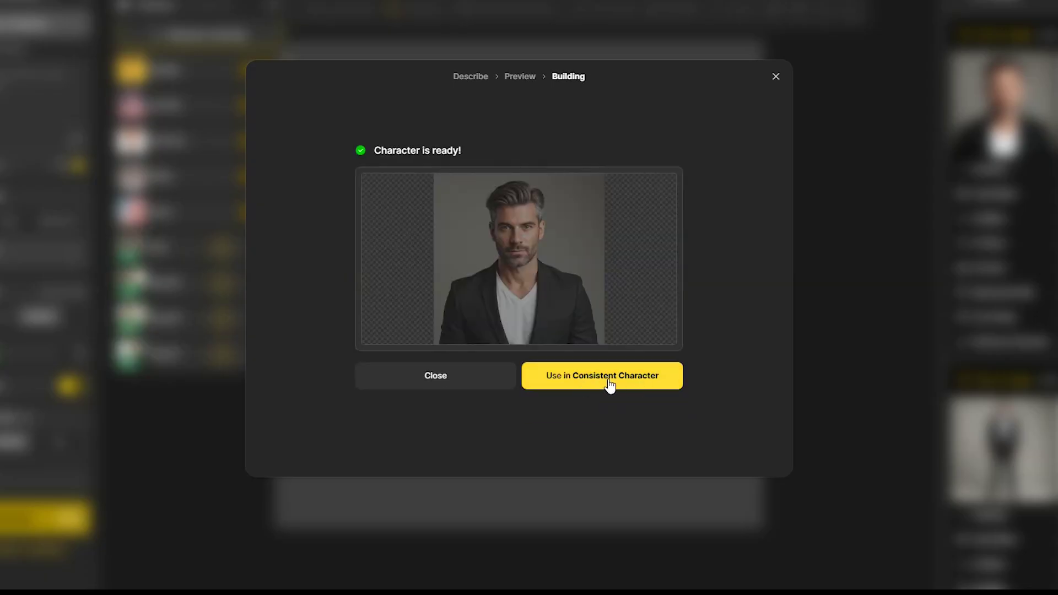
Use the new character in Consistent Character and describe its action and scene as "walking in the street".
left_click(609, 384)
left_click(88, 48)
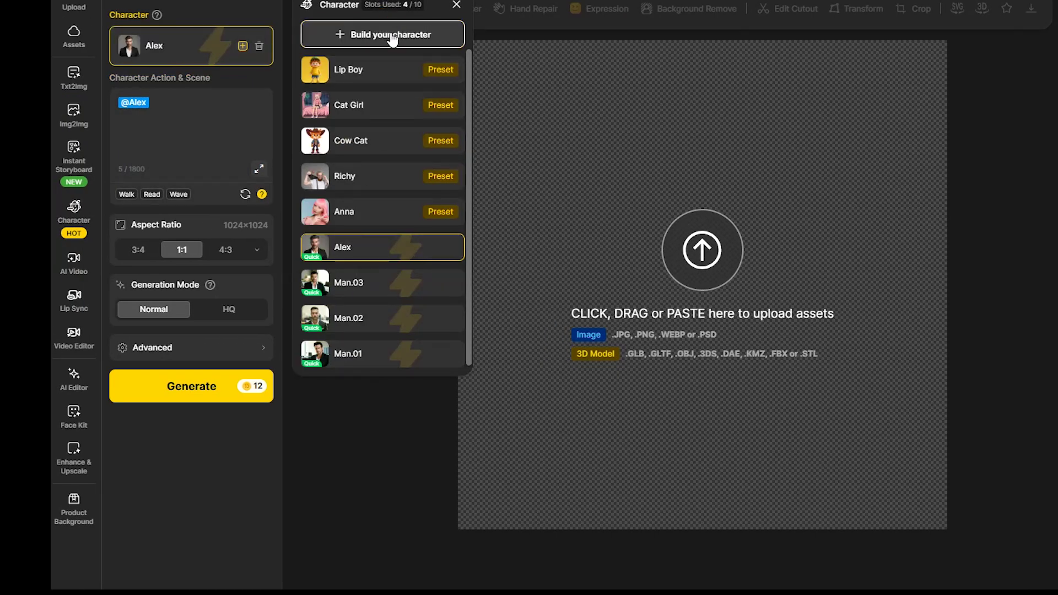
left_click(185, 120)
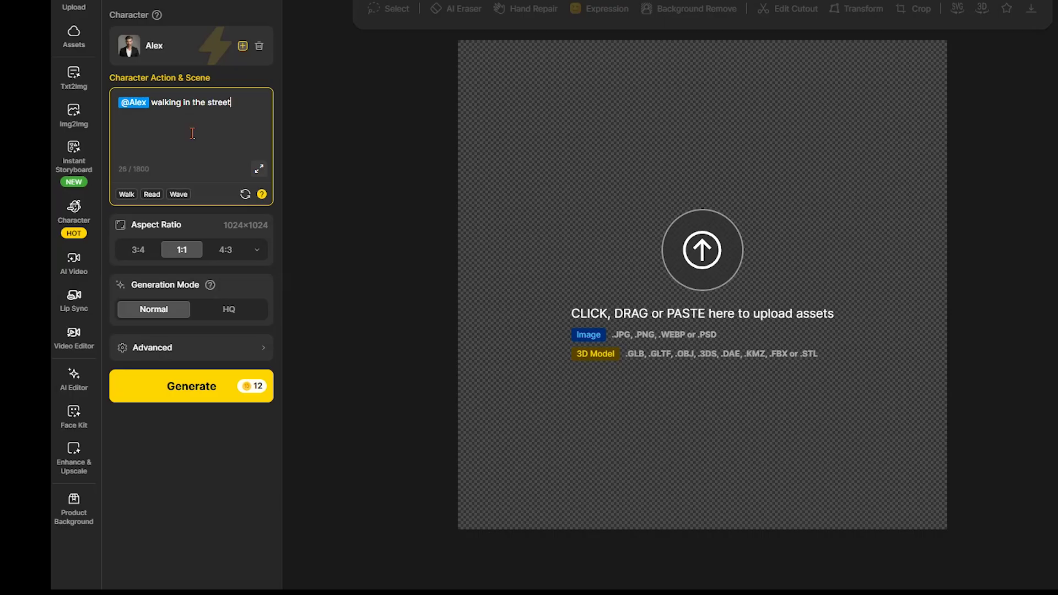
Choose a widescreen aspect ratio for the street scene and generate the character images.
left_click(257, 250)
left_click(359, 113)
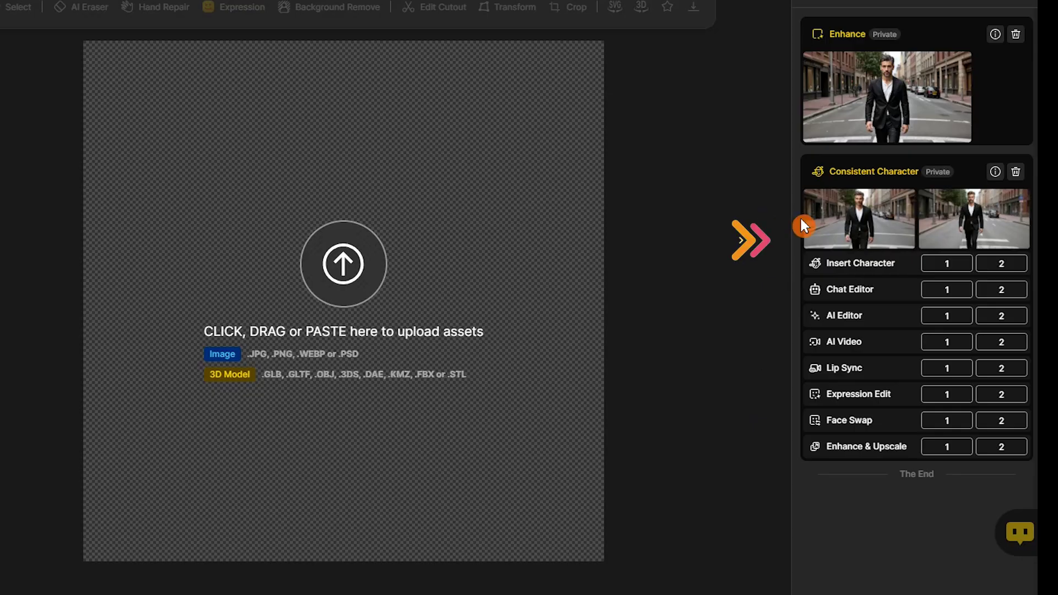
Enhance the first Consistent Character street image with the Default enhance type and Detail strength.
mouse_move(836, 216)
mouse_move(974, 221)
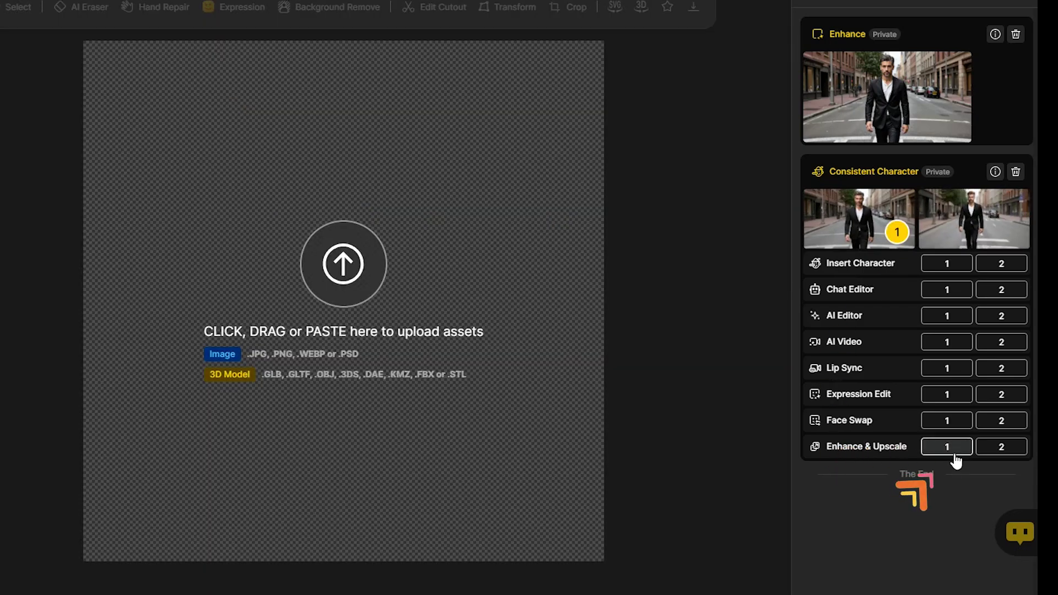
left_click(954, 449)
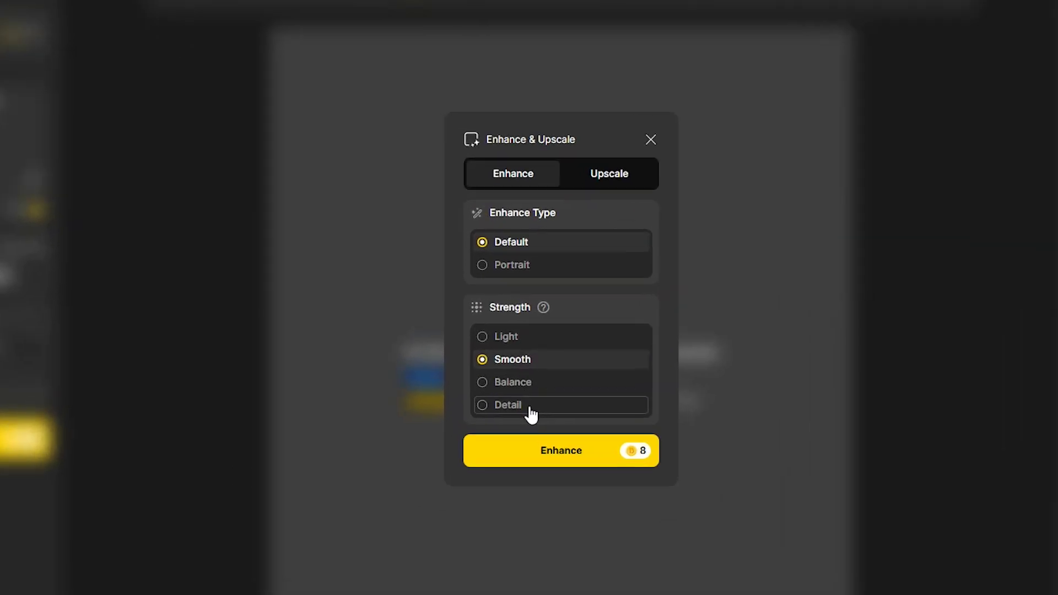
left_click(320, 384)
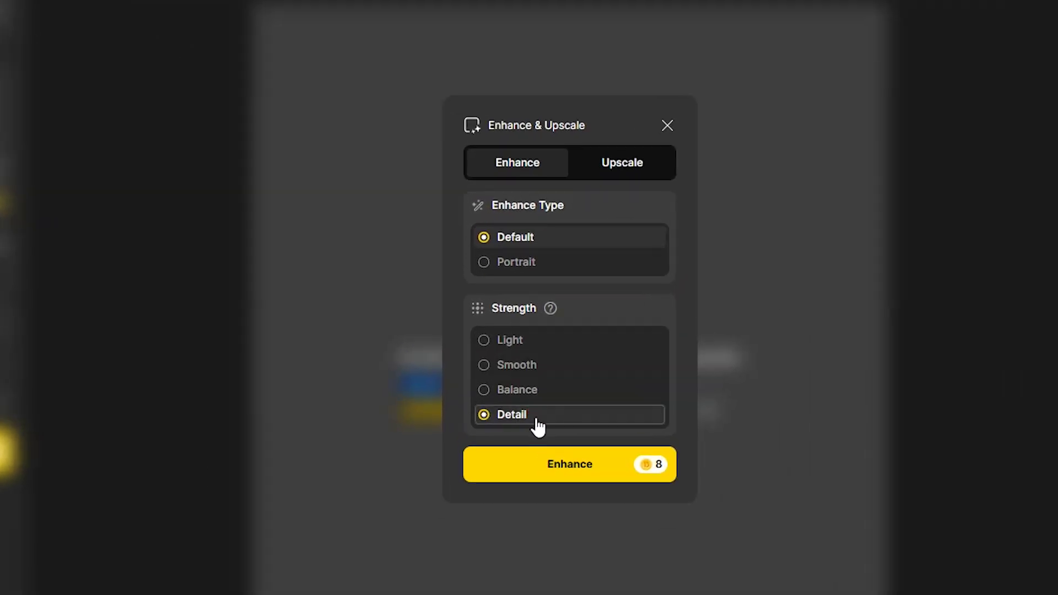
left_click(569, 464)
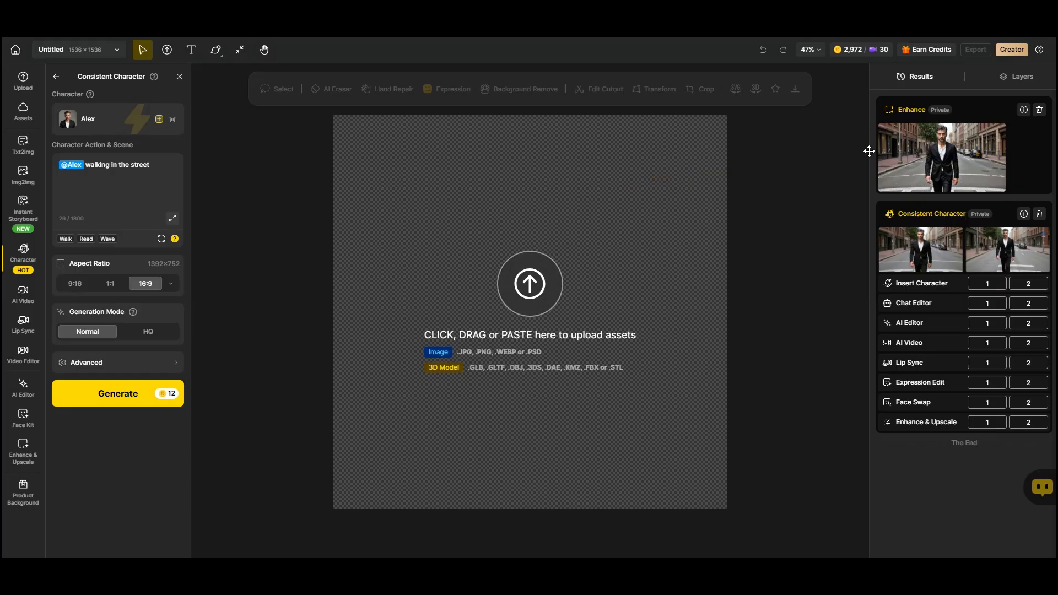
mouse_move(949, 162)
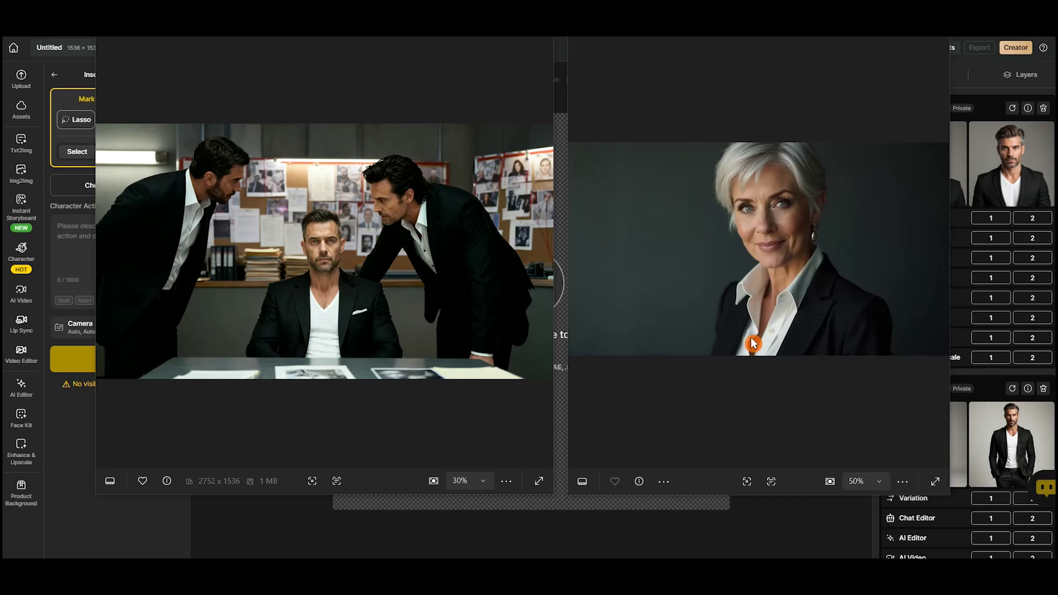
Paste the investigation-room image onto the canvas, choose the silver-haired woman as the character to insert, and lasso the seated man.
key("ctrl+v")
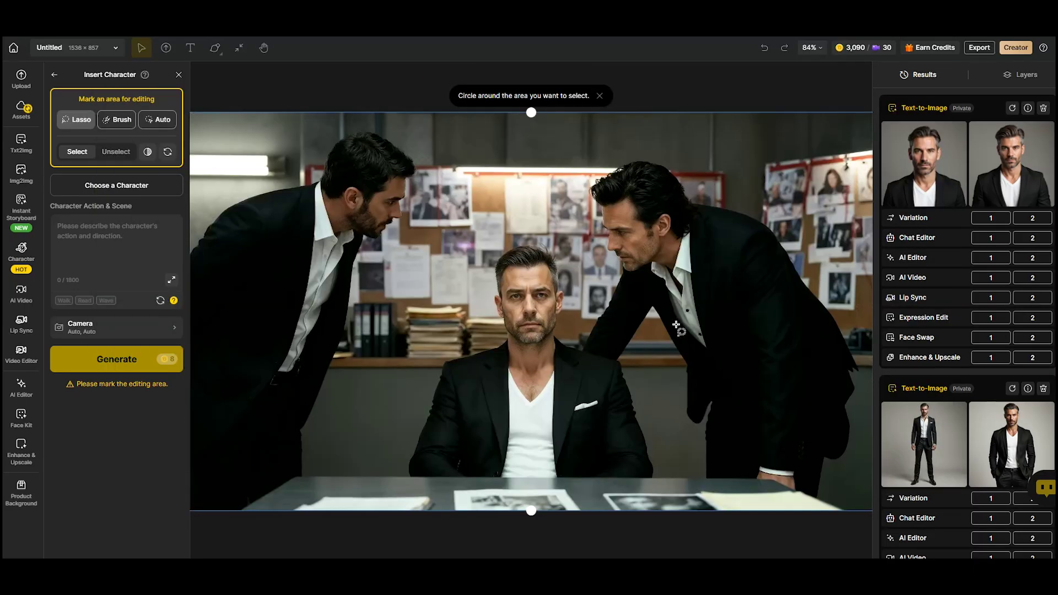
left_click(156, 185)
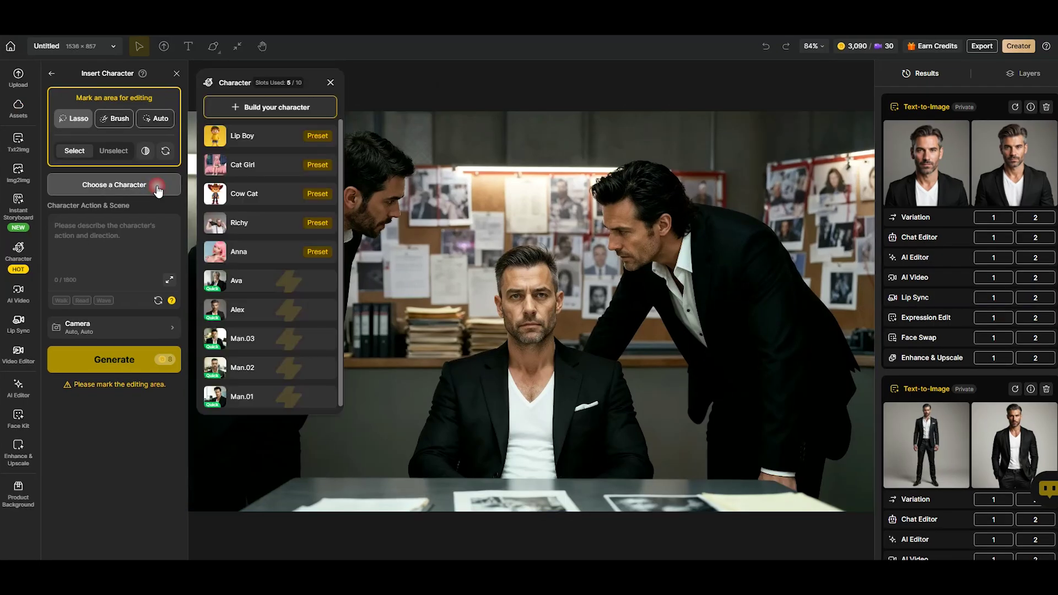
left_click(276, 286)
left_click_drag(570, 331, 547, 241)
mouse_move(484, 329)
left_mouse_down()
mouse_move(407, 449)
mouse_move(568, 488)
mouse_move(658, 457)
mouse_move(570, 333)
left_mouse_up()
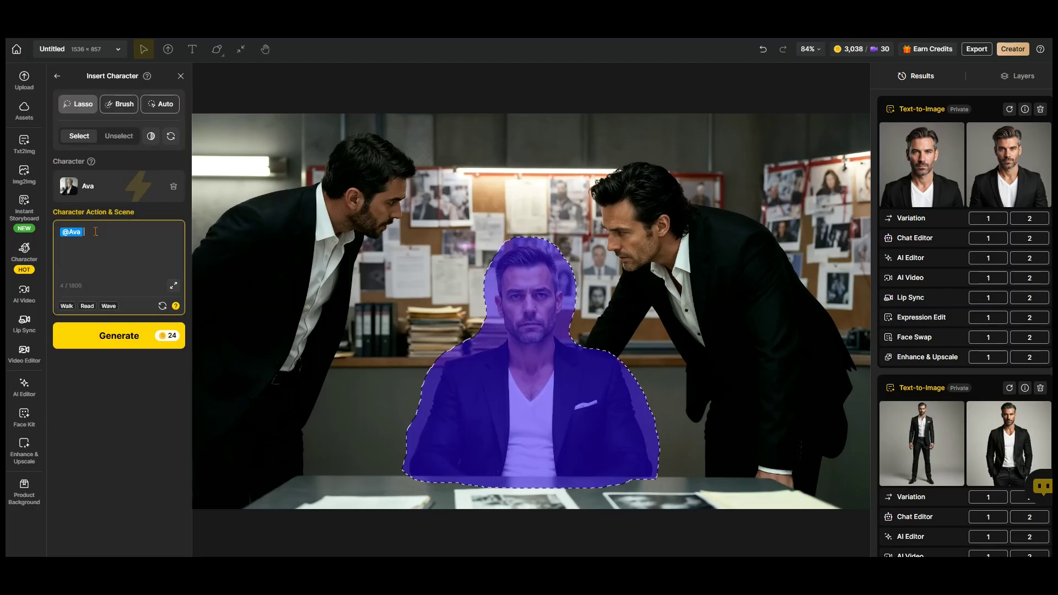
Describe the character as "sitting on the chair with exactly same clothes and looking directly at the camera" and generate the images.
left_click(101, 274)
type("sitting on the chair with exact")
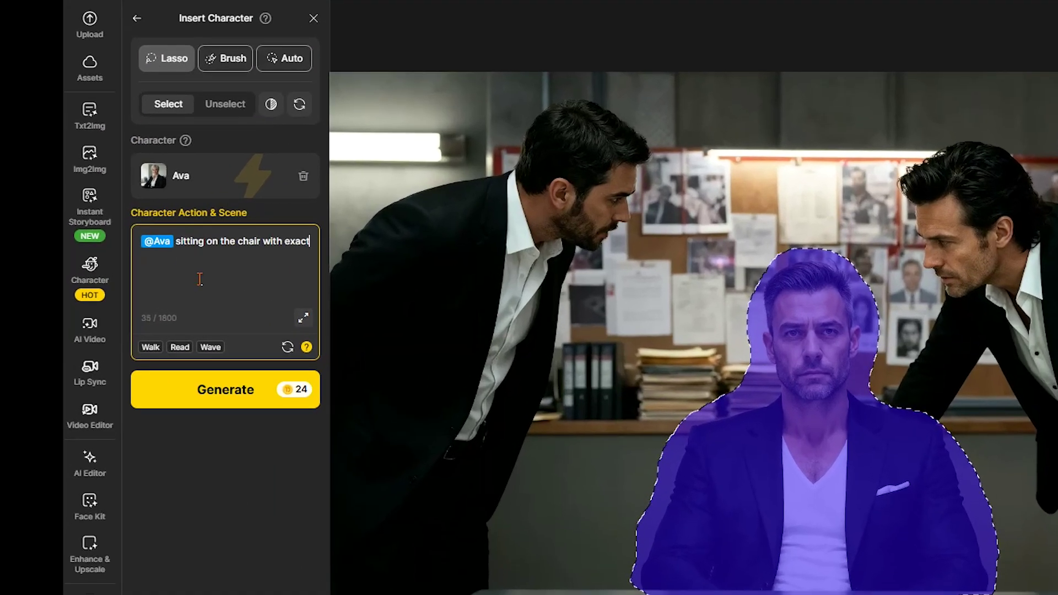
type("ly same clothes and looking directly at the camera")
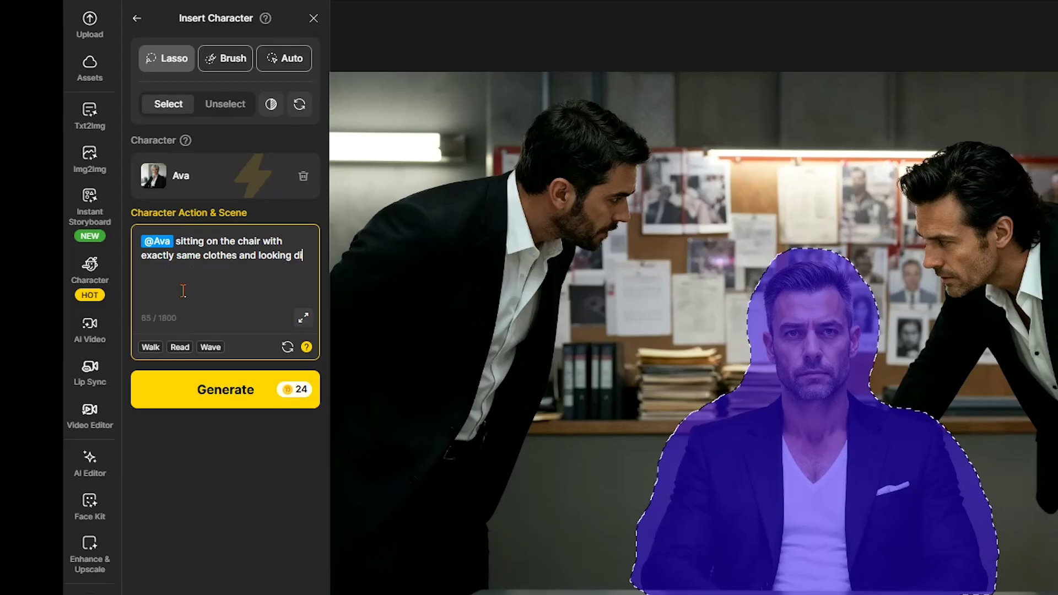
left_click(264, 395)
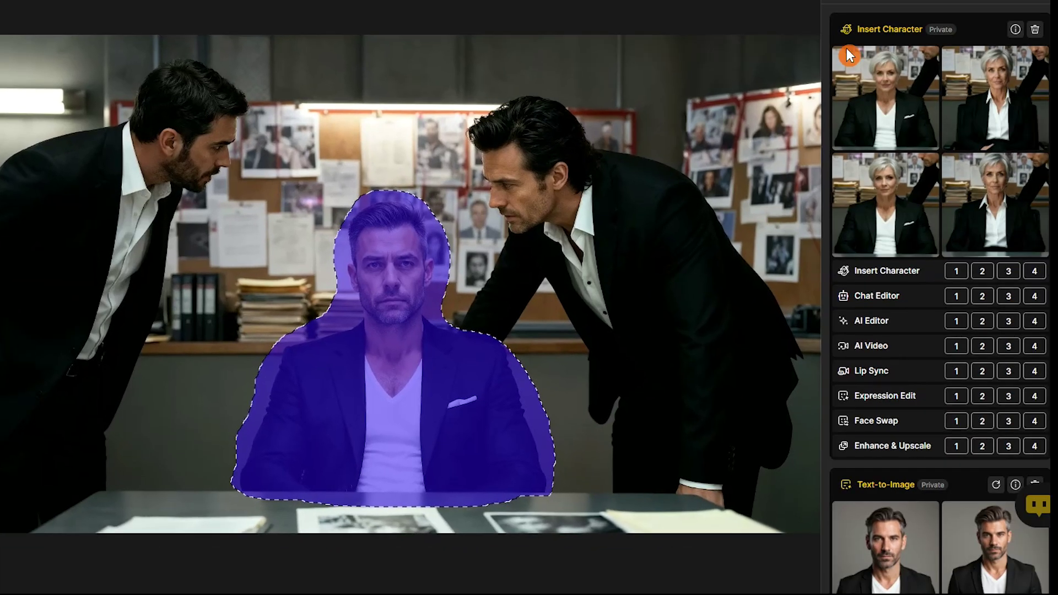
Compare the Insert Character results and place the fourth one on the canvas.
double_click(877, 83)
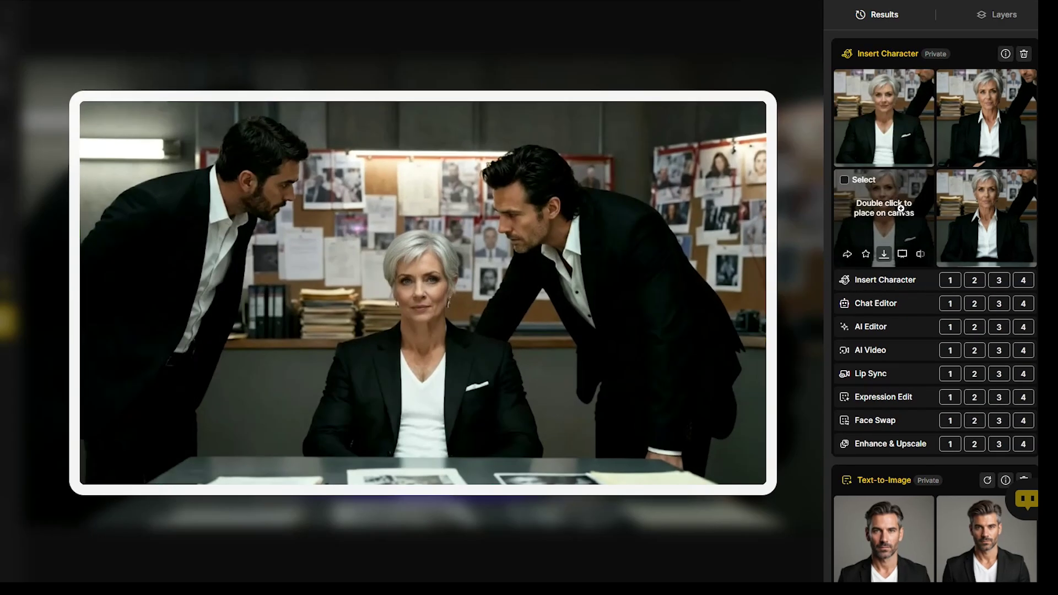
double_click(1002, 106)
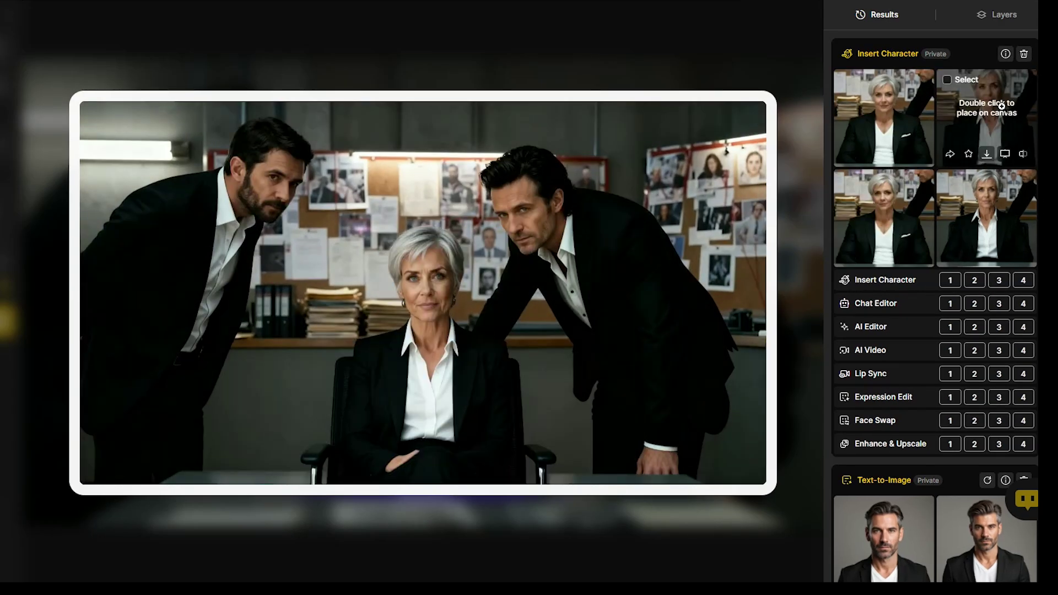
double_click(979, 223)
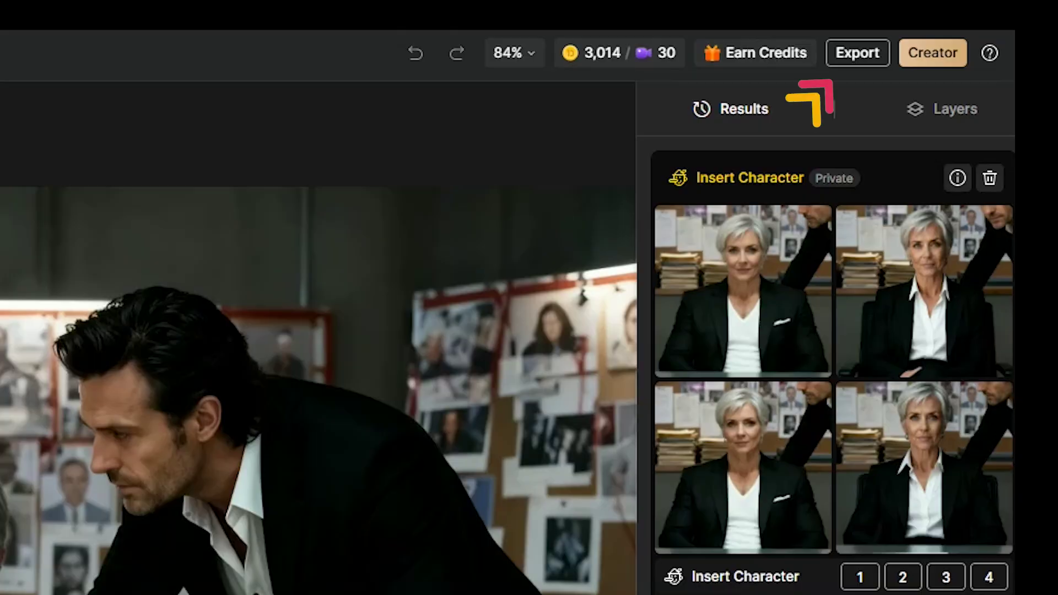
Export the canvas as a PNG upscaled 2x without a watermark.
left_click(857, 61)
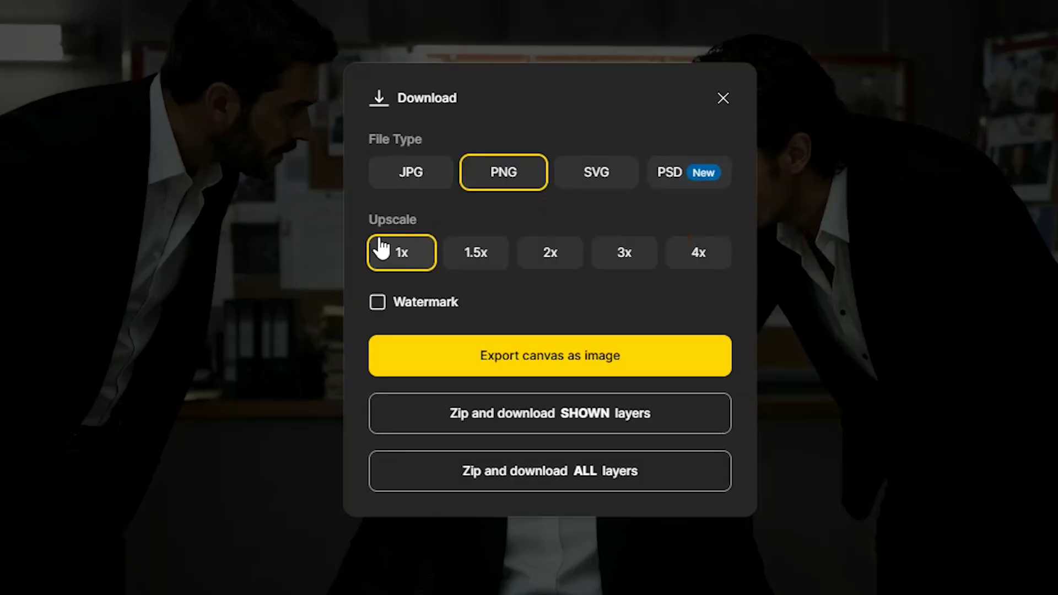
left_click(554, 256)
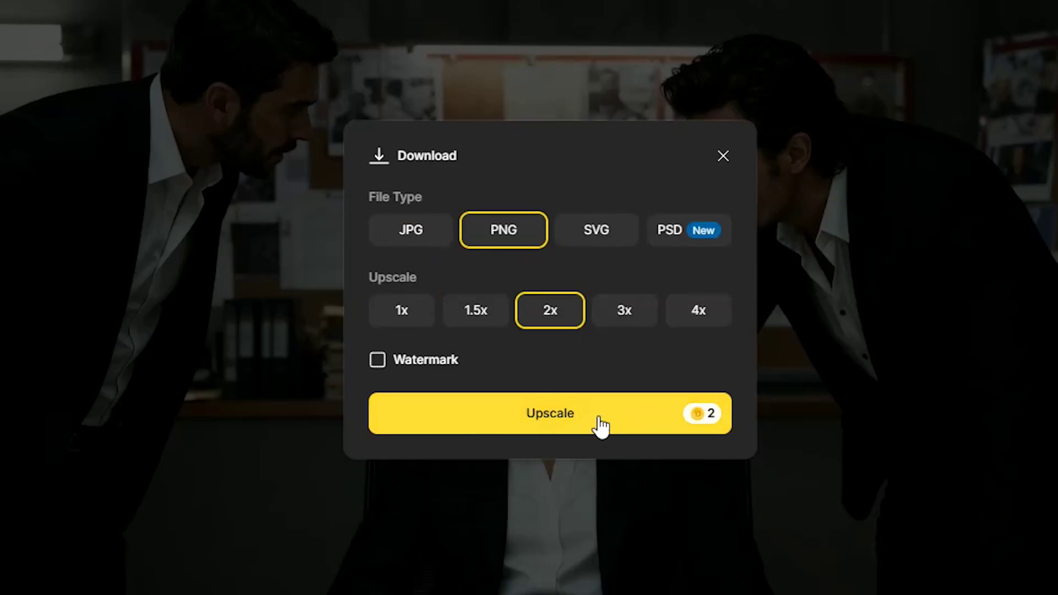
left_click(623, 419)
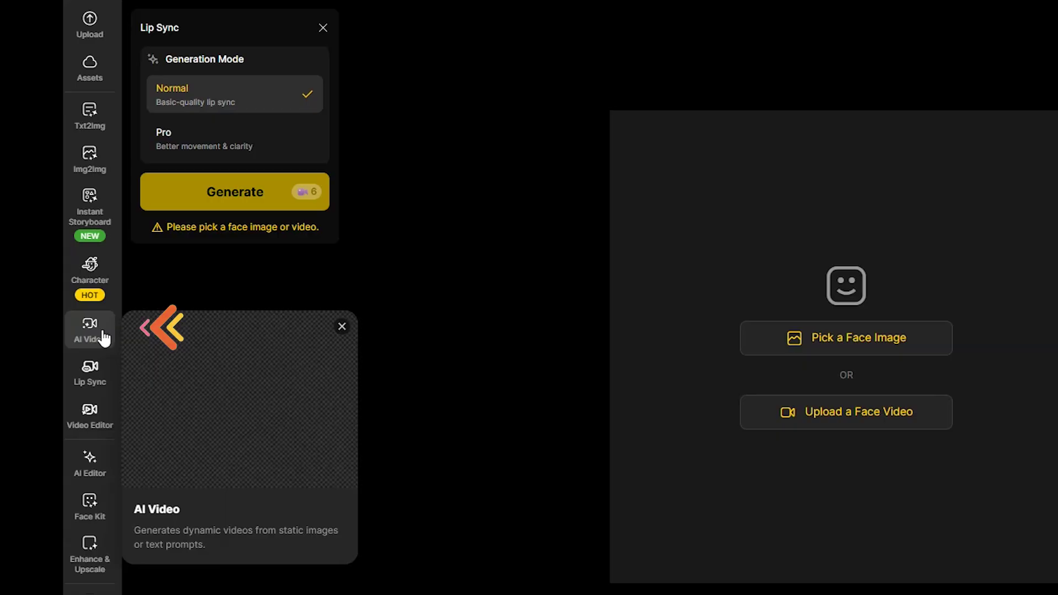
Open AI Video for image-to-video and keep the canvas image as the start frame.
left_click(104, 338)
left_click(232, 245)
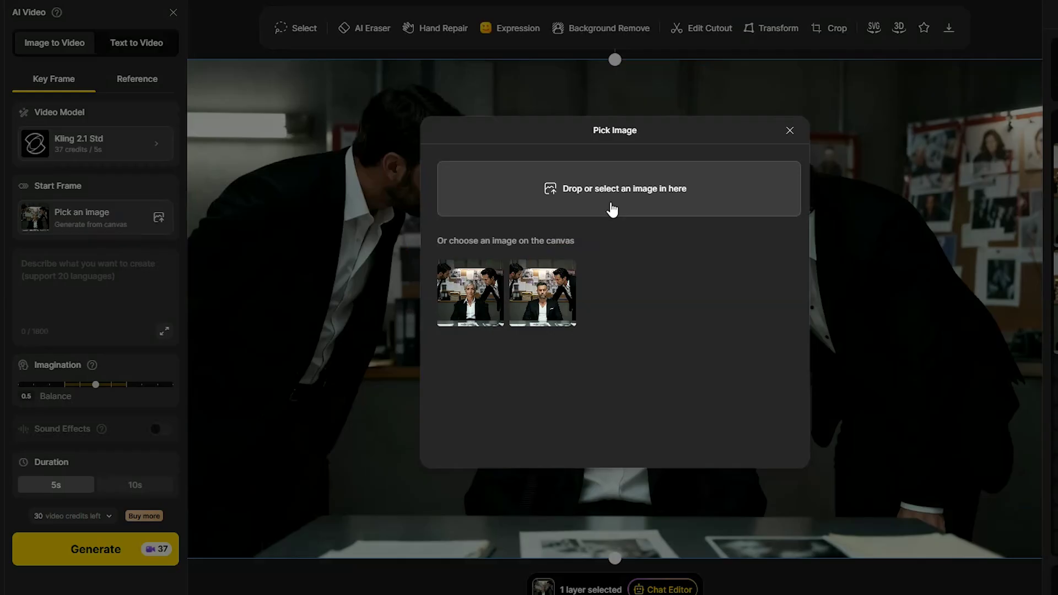
left_click(790, 131)
Choose Kling 2.5 Turbo as the video model and set the duration to 5 seconds.
left_click(132, 153)
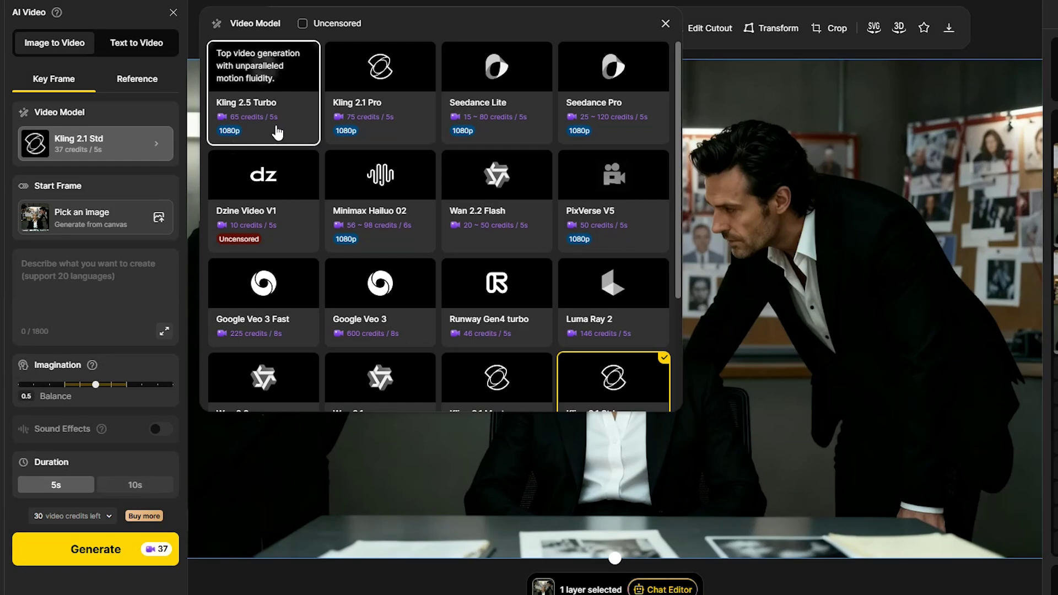
scroll(551, 220, "down", 3)
scroll(386, 265, "up", 3)
left_click(264, 110)
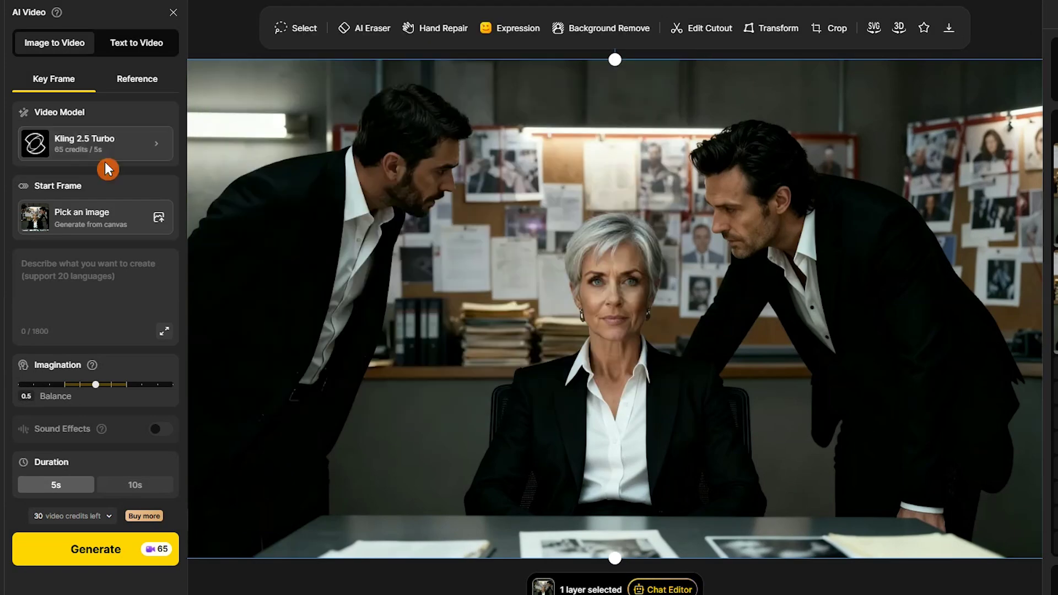
left_click(104, 267)
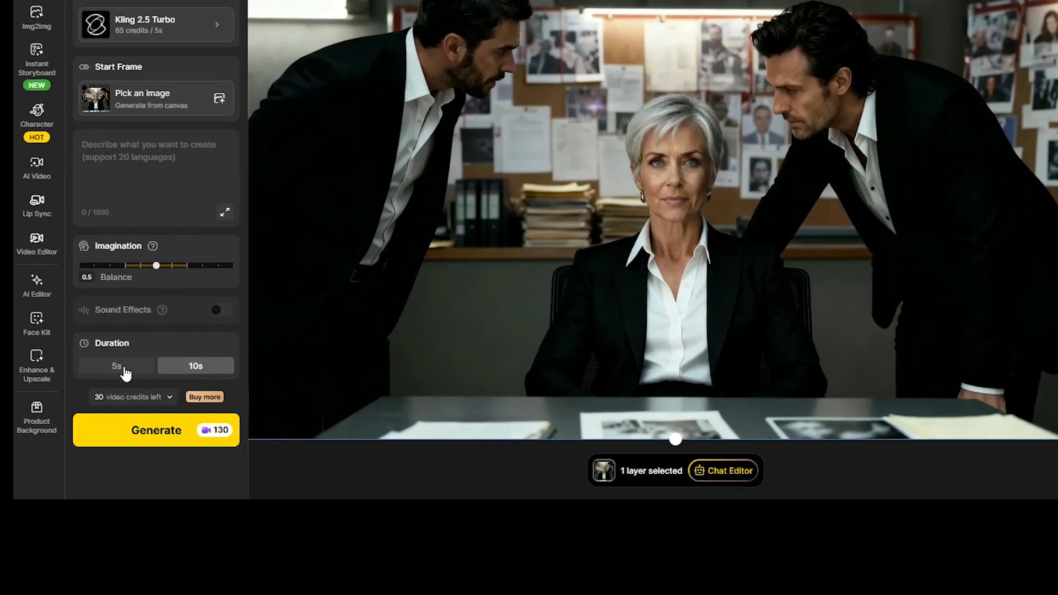
left_click(64, 488)
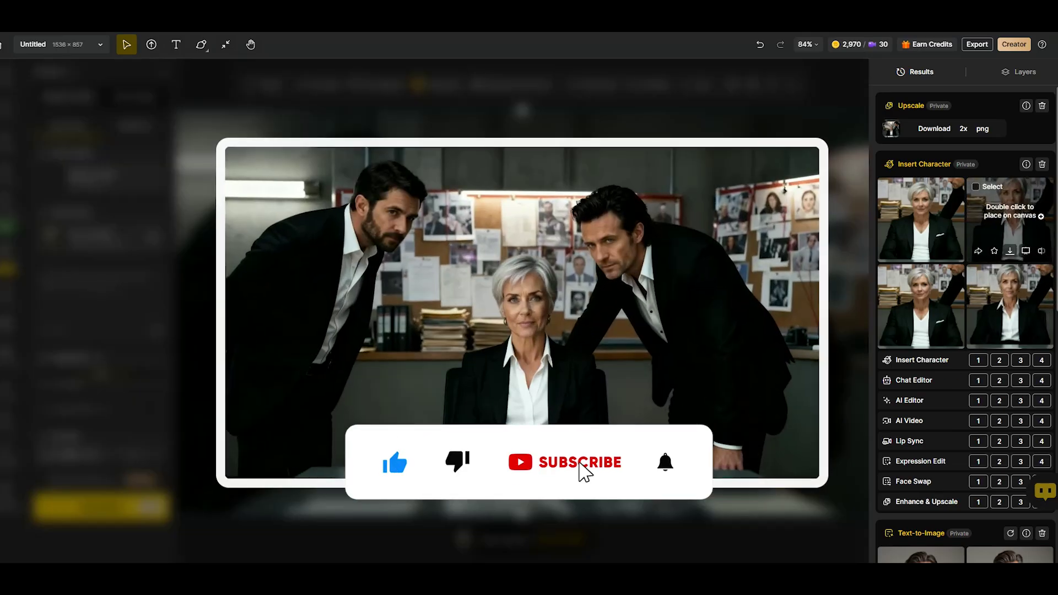
Place the second Insert Character result on the canvas and switch the video model to Minimax Hailuo.
double_click(1010, 220)
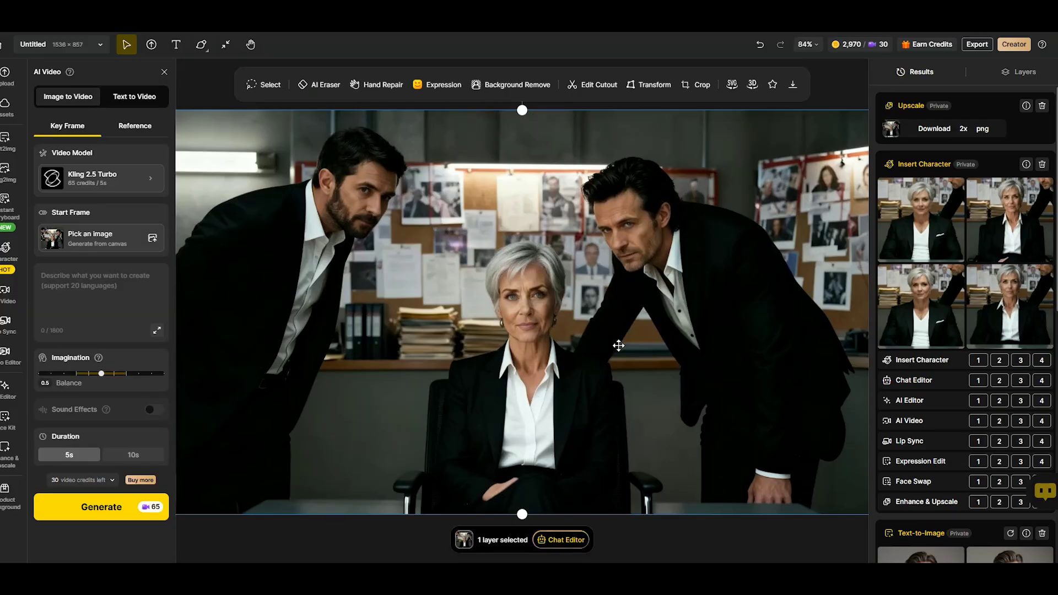
left_click(129, 188)
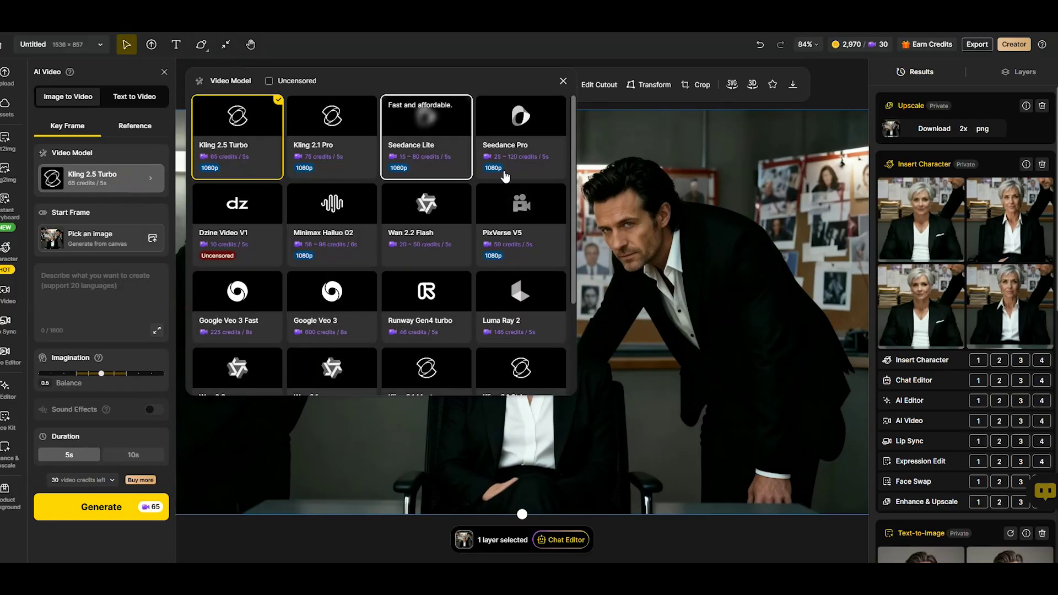
scroll(518, 248, "down", 3)
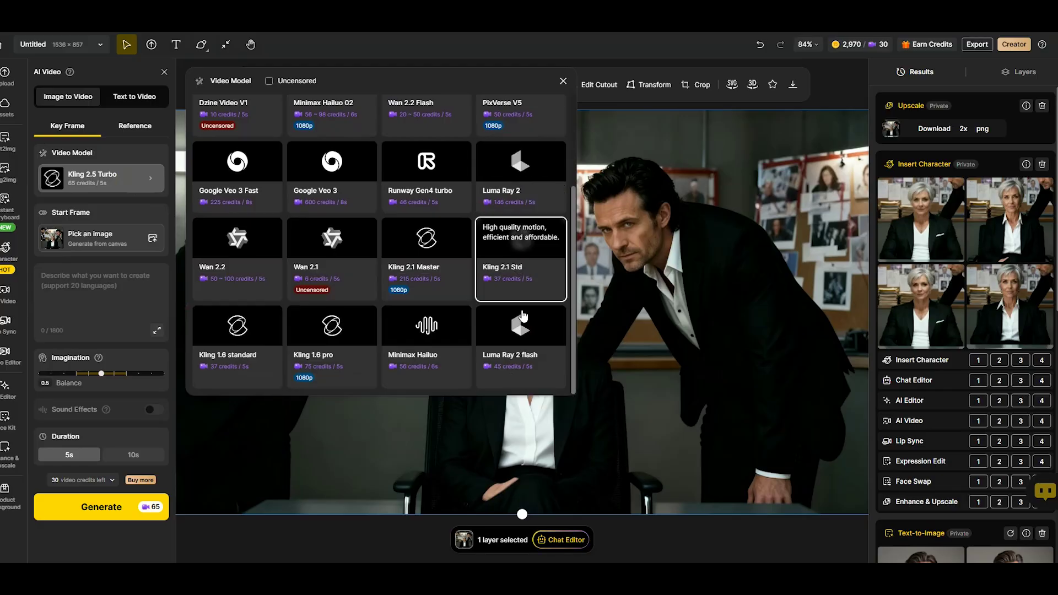
left_click(421, 338)
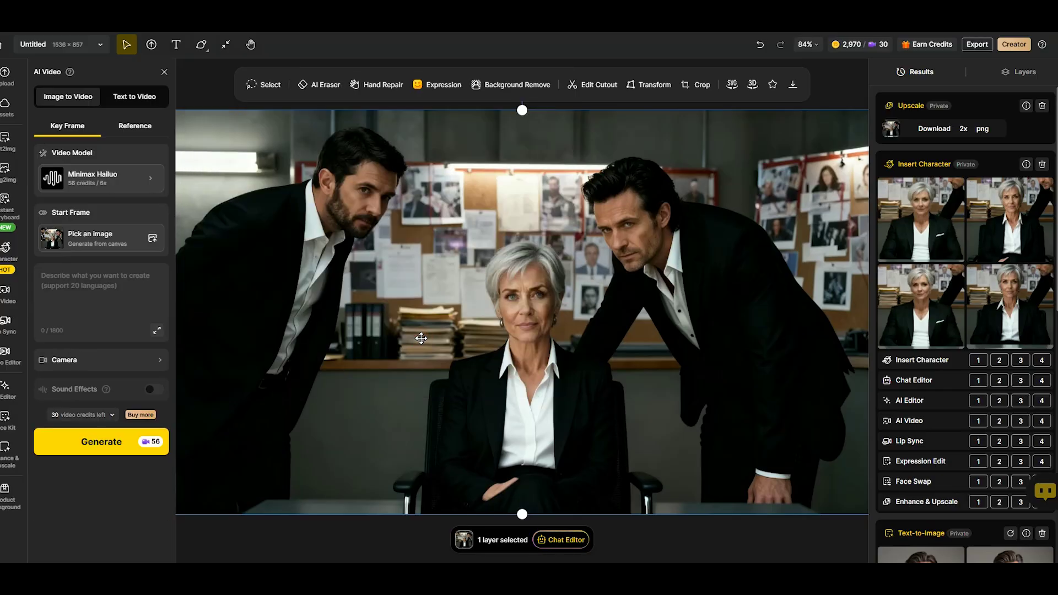